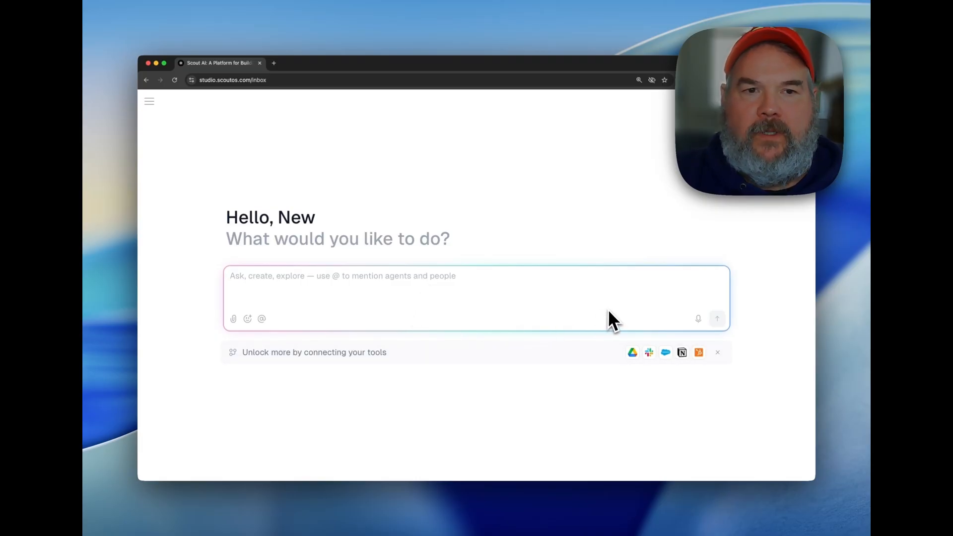
Step: Dictate and send Scout a request to get the NASDAQ, S&P 500, Dow, and Russell indexes
left_click(697, 320)
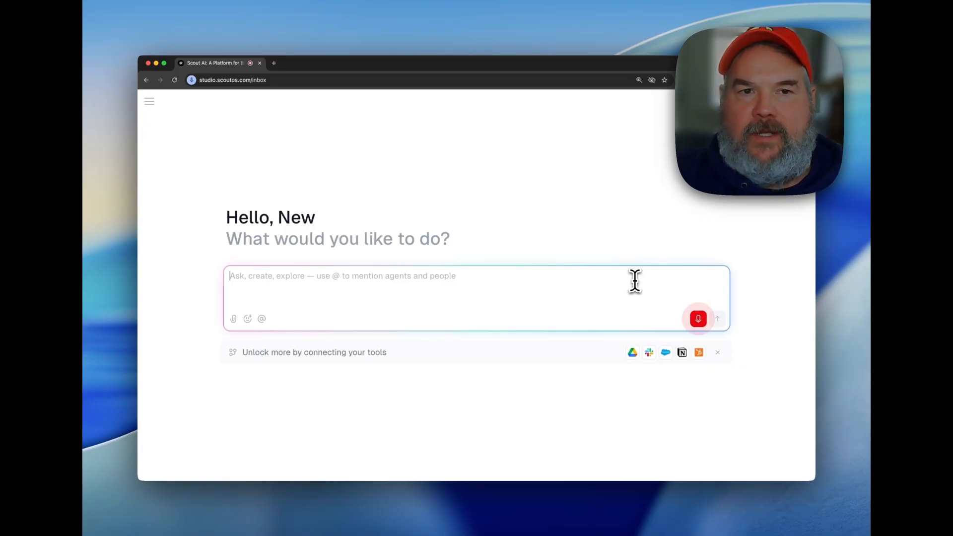
left_click(697, 318)
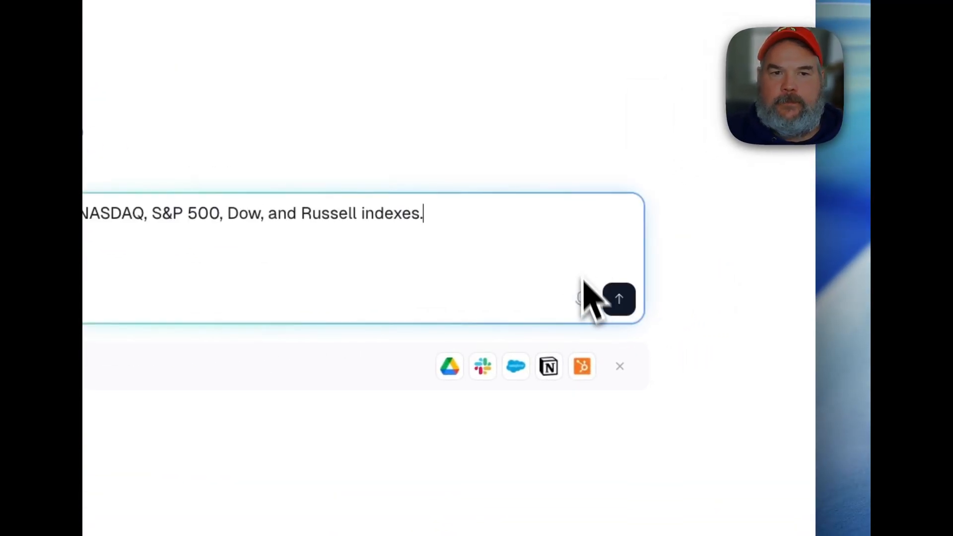
left_click(620, 300)
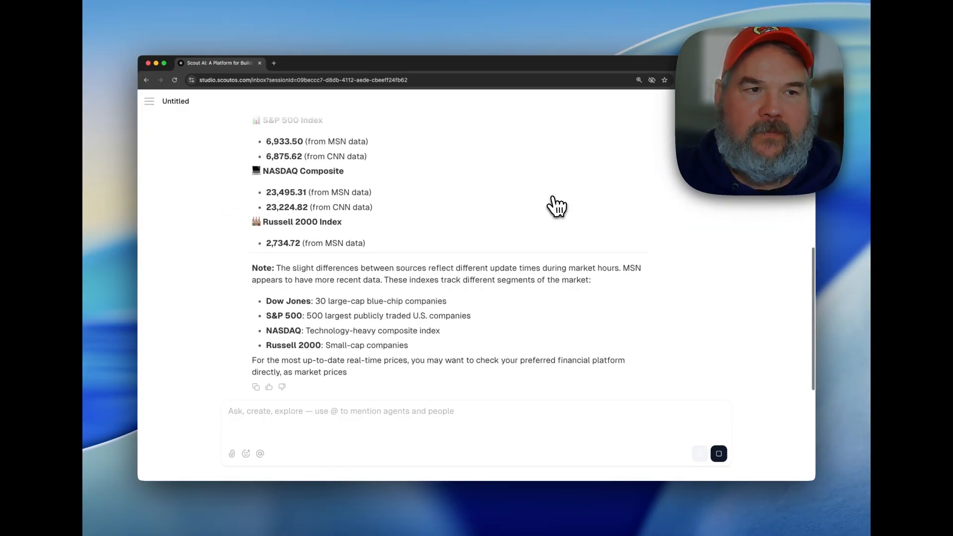
Step: Dictate and send a follow-up request for the stock prices of Meta, Apple, Google, Amazon, Microsoft, Tesla, and Netflix
scroll(557, 206, "up", 5)
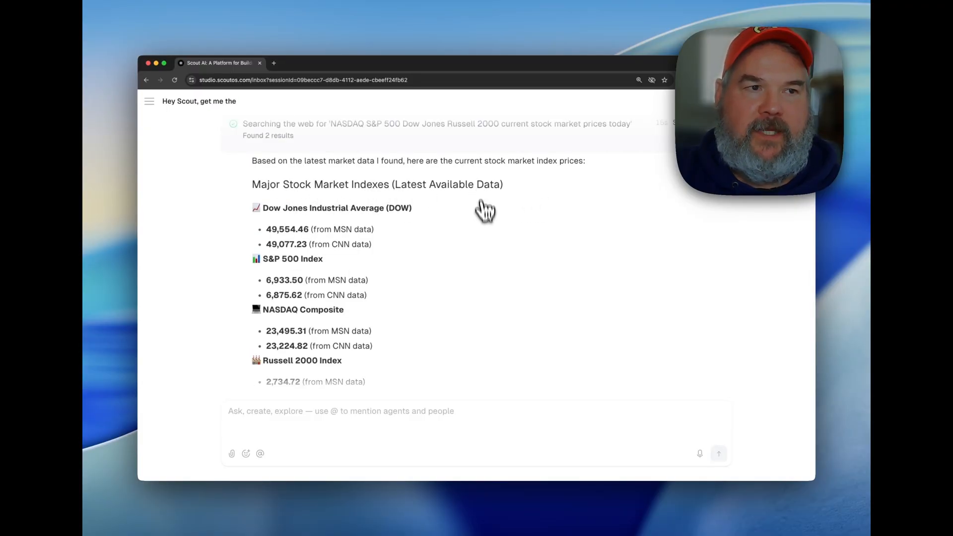
scroll(484, 223, "down", 1)
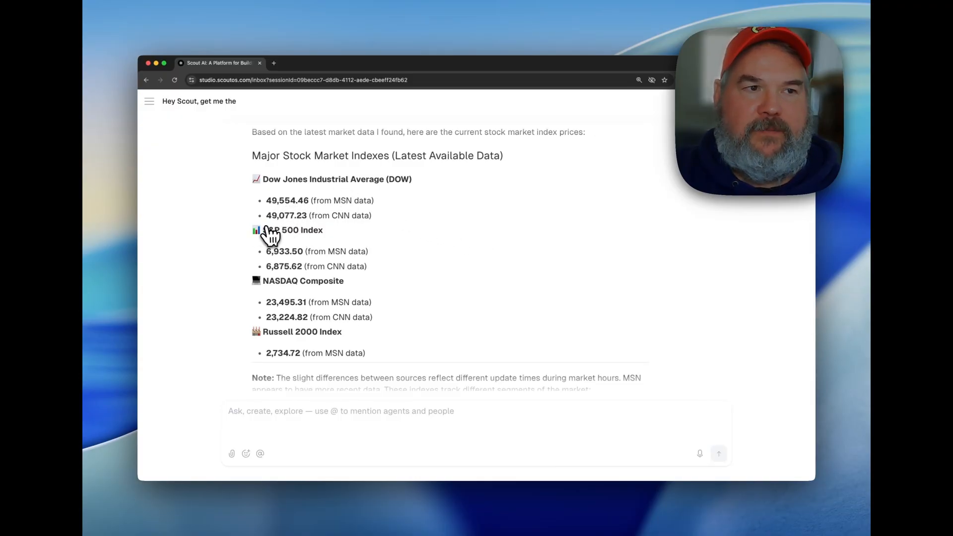
scroll(287, 258, "down", 1)
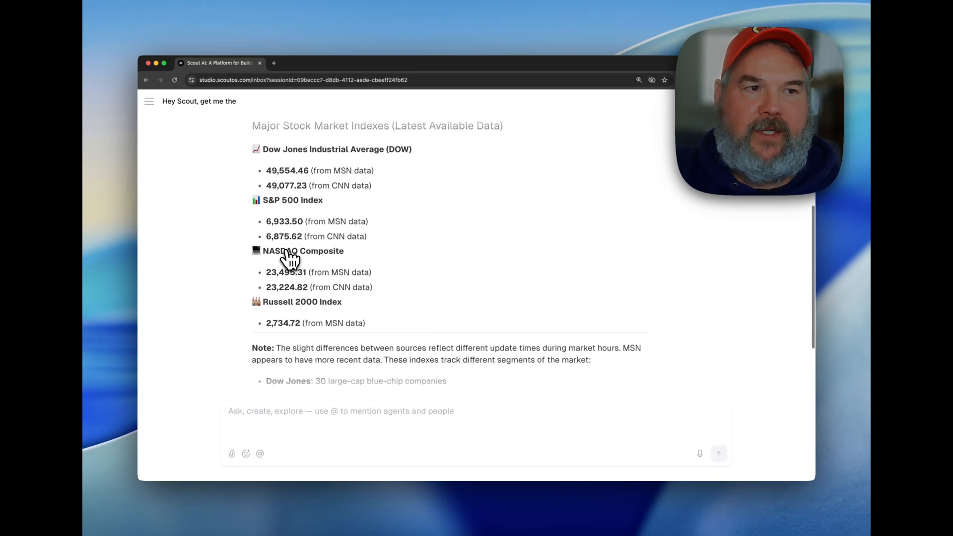
scroll(287, 253, "down", 1)
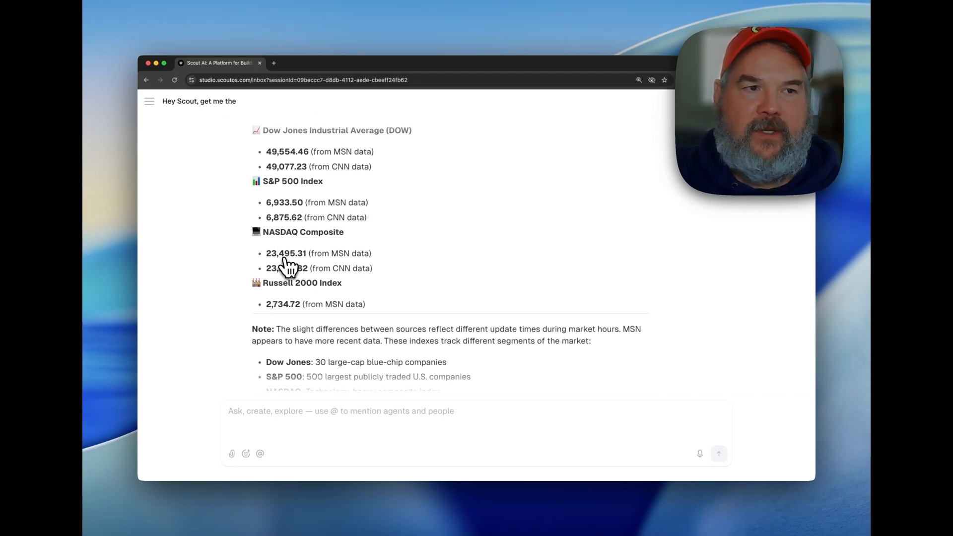
scroll(287, 264, "down", 2)
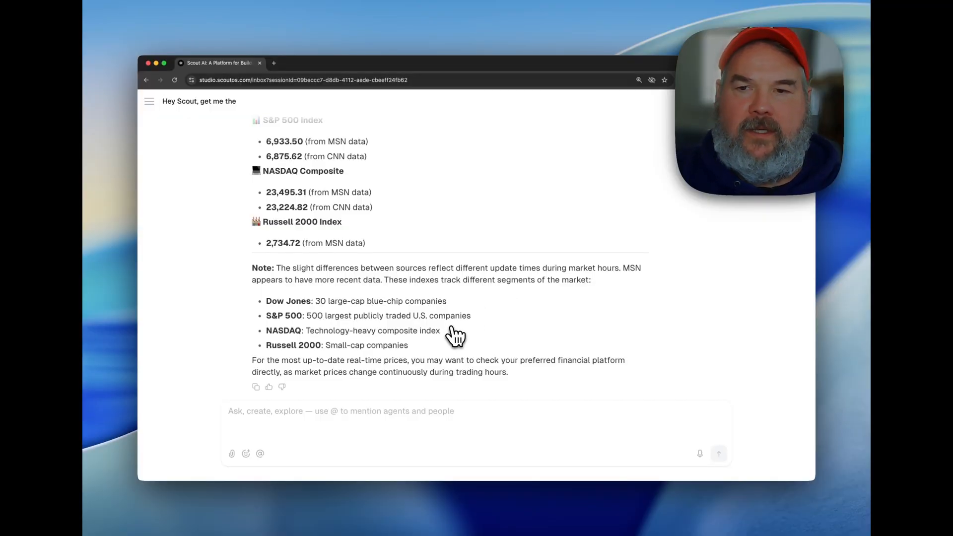
left_click(315, 418)
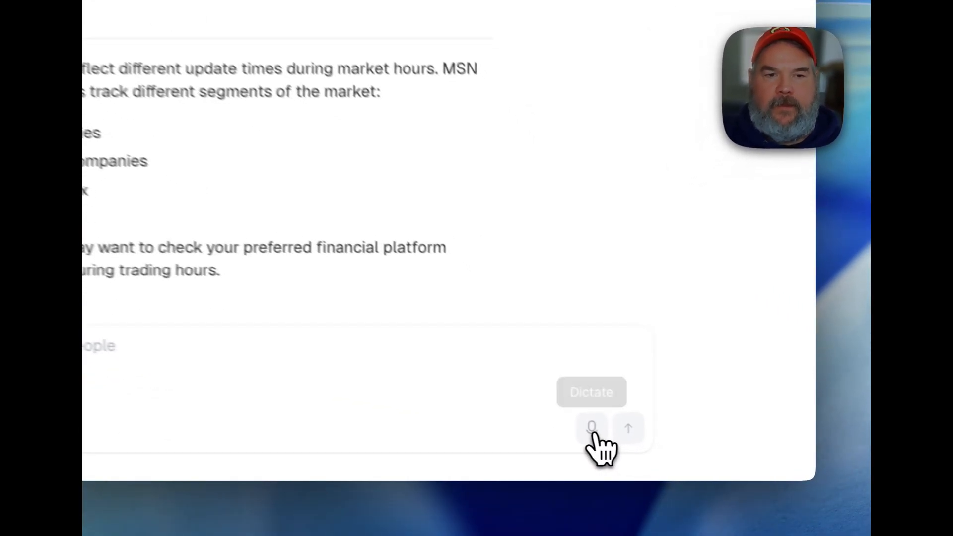
left_click(591, 428)
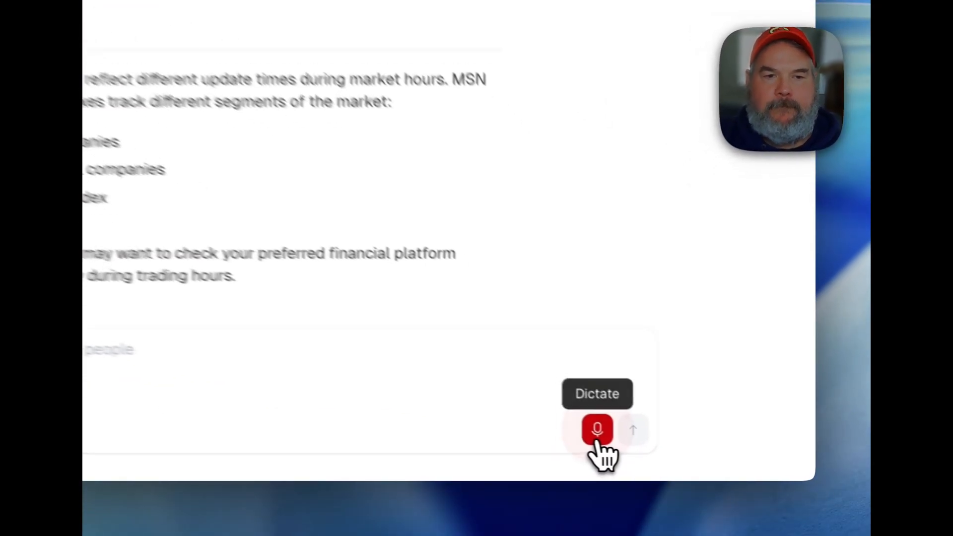
left_click(700, 454)
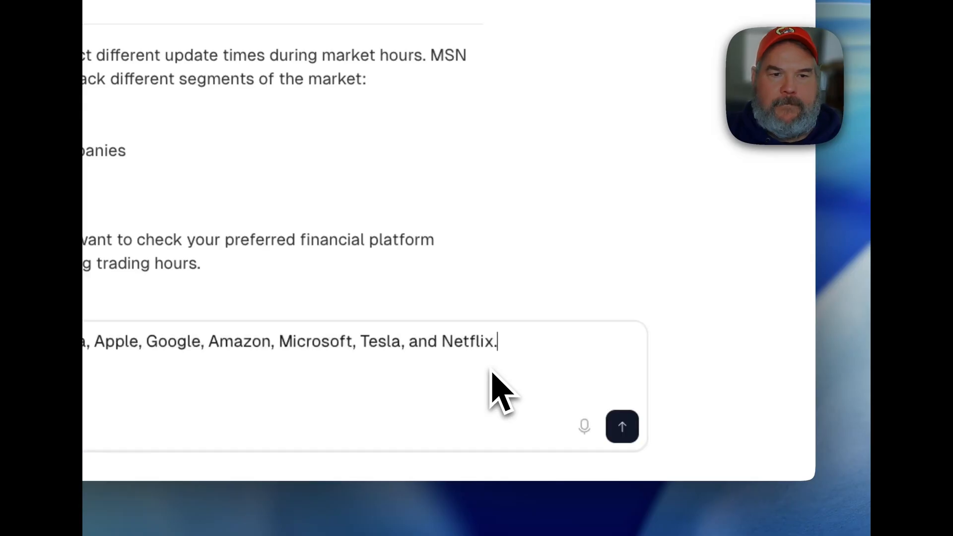
left_click(622, 427)
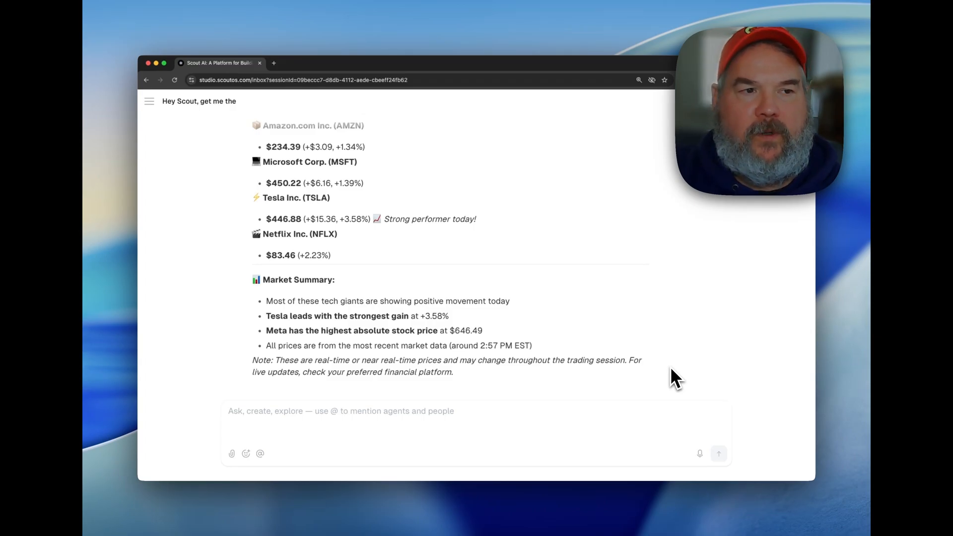
Step: Review the returned tech stock prices, from Apple through Netflix, and the market summary in Scout's reply
scroll(454, 304, "up", 1)
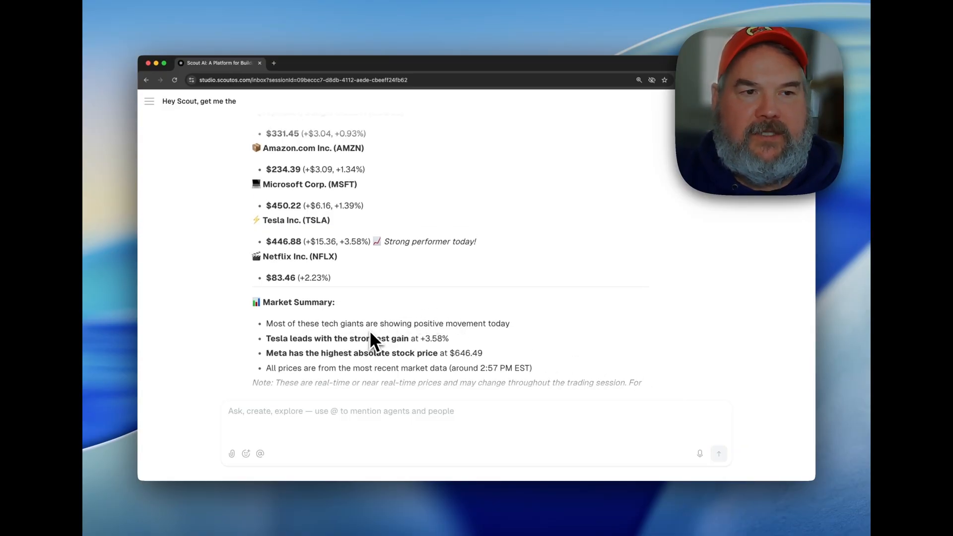
scroll(461, 325, "up", 3)
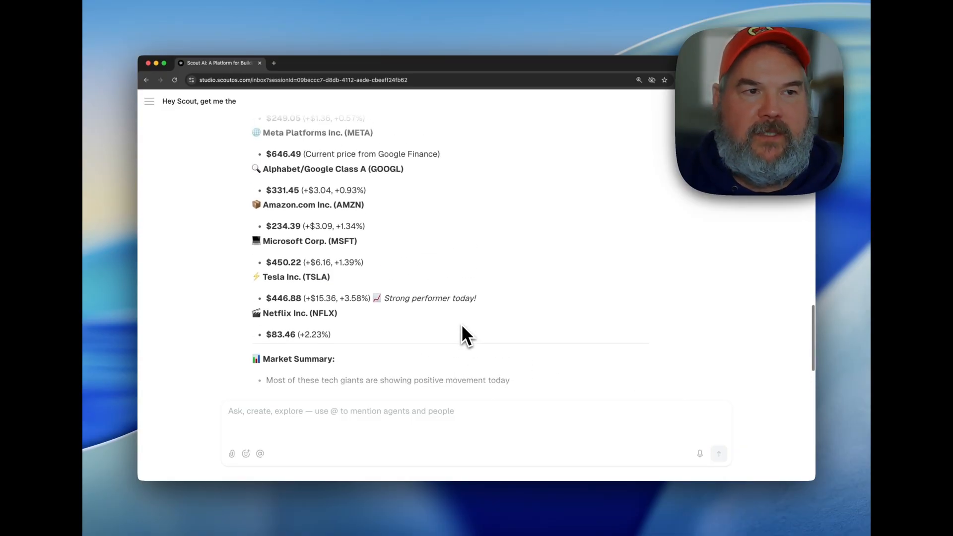
scroll(461, 328, "up", 4)
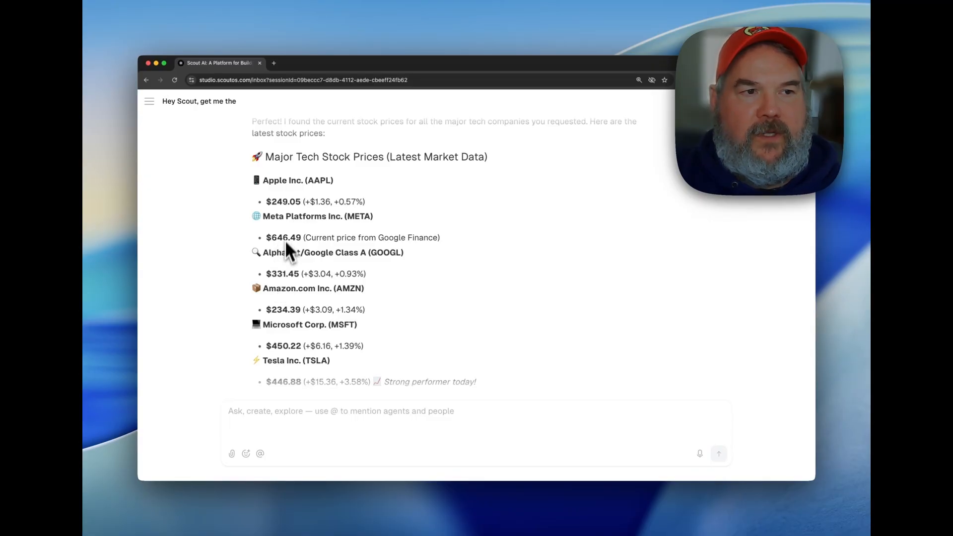
scroll(295, 264, "down", 3)
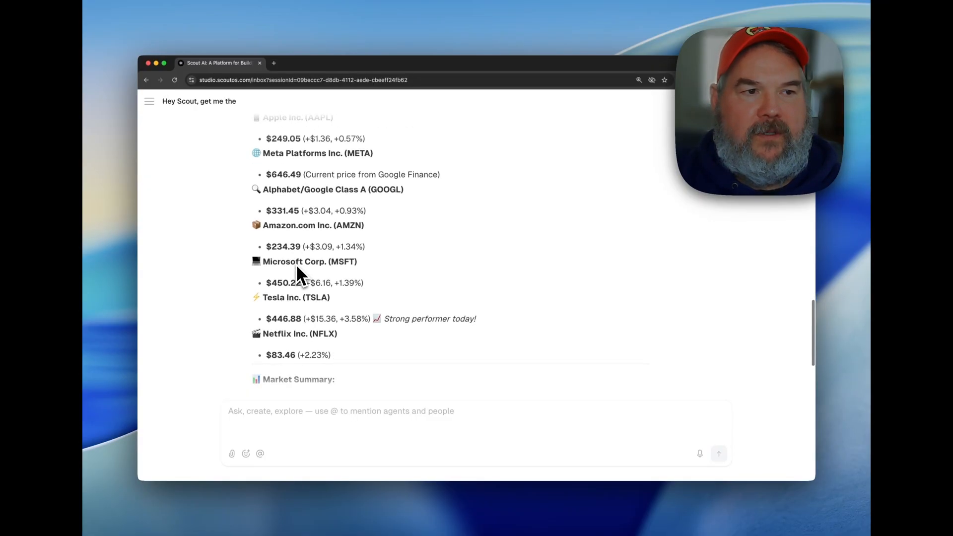
scroll(282, 332, "down", 3)
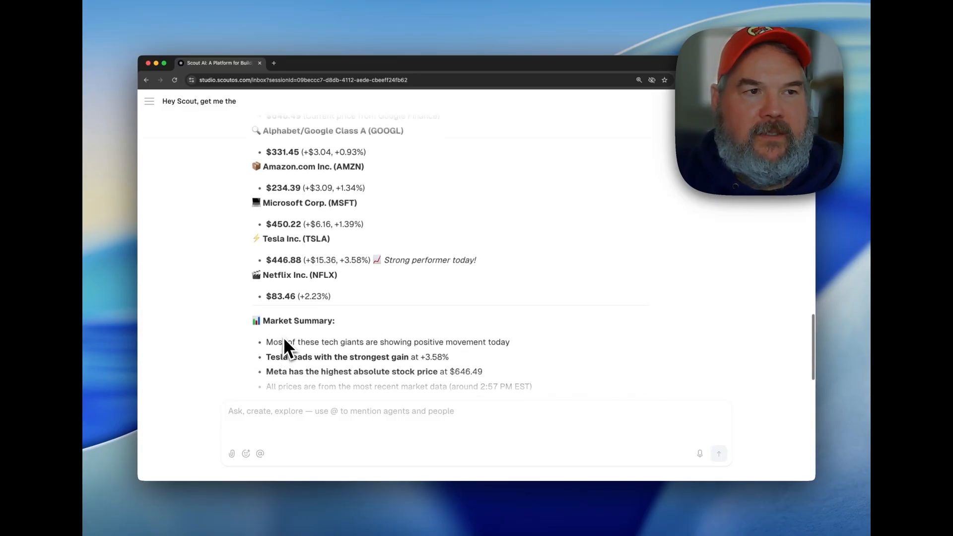
scroll(284, 343, "up", 3)
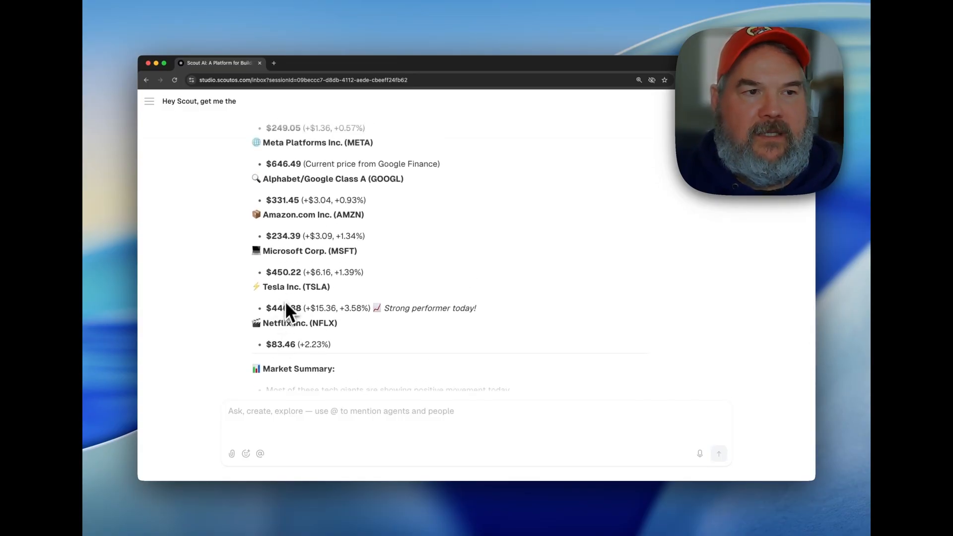
scroll(323, 321, "down", 4)
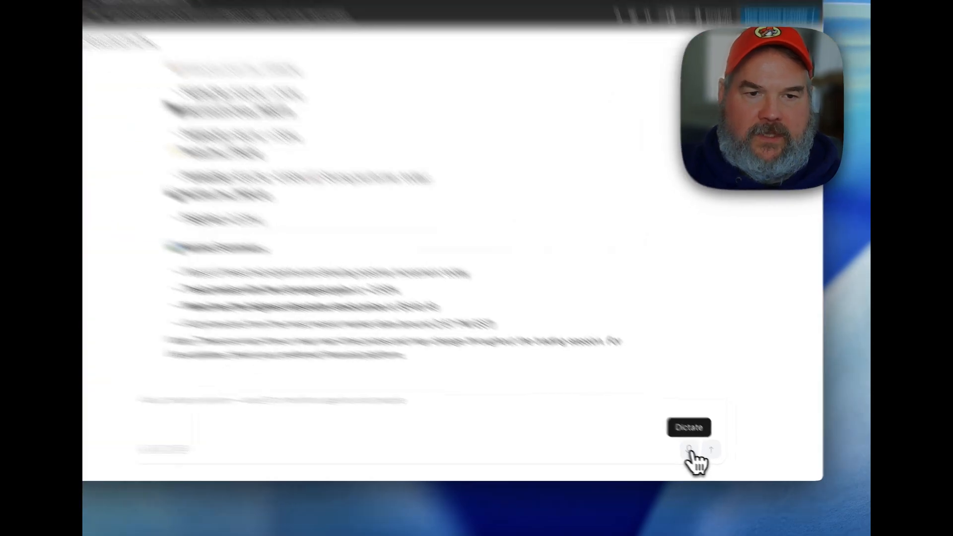
Step: Dictate a prompt for an infographic HTML page, clean neutral style, off-white background, no gradients, no purple, saved to a Scout drive as stocks-date.html
left_click(700, 453)
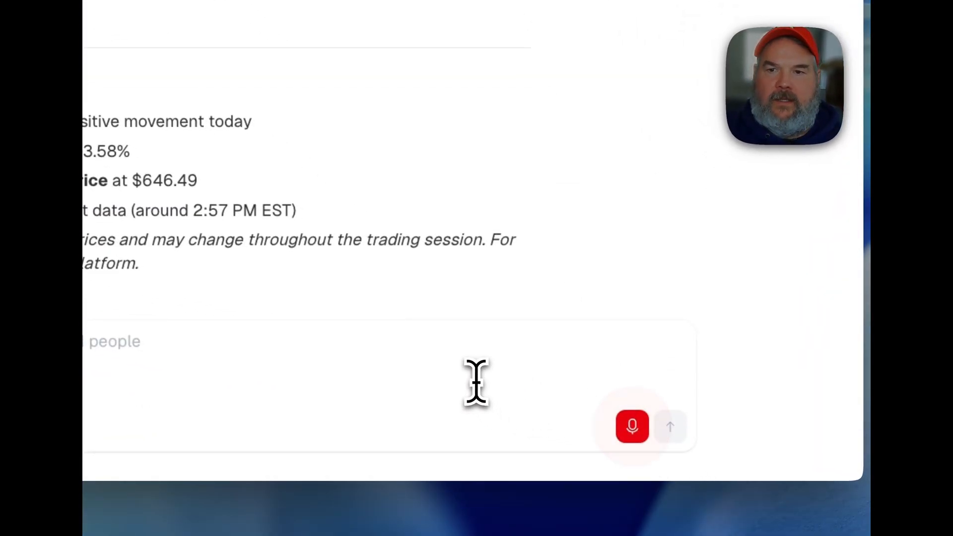
left_click(320, 355)
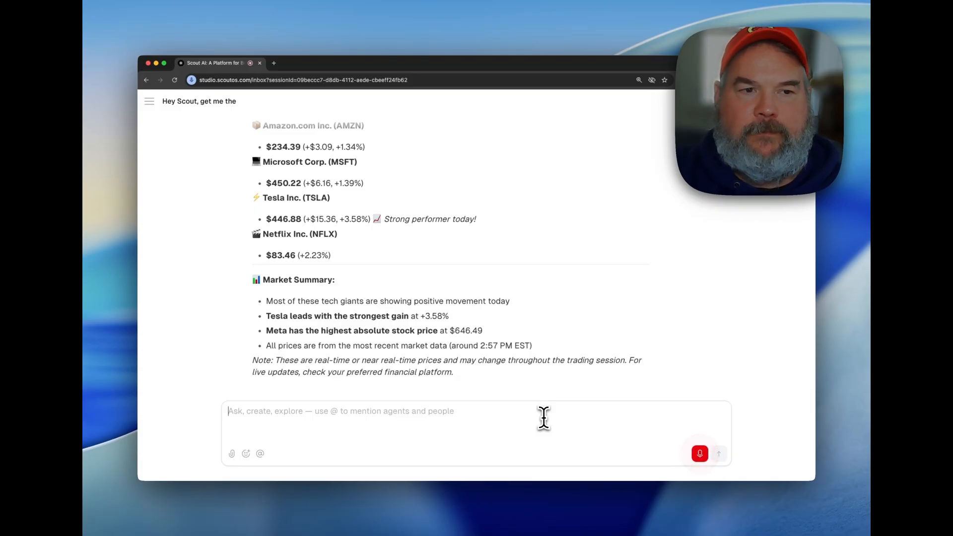
left_click(699, 453)
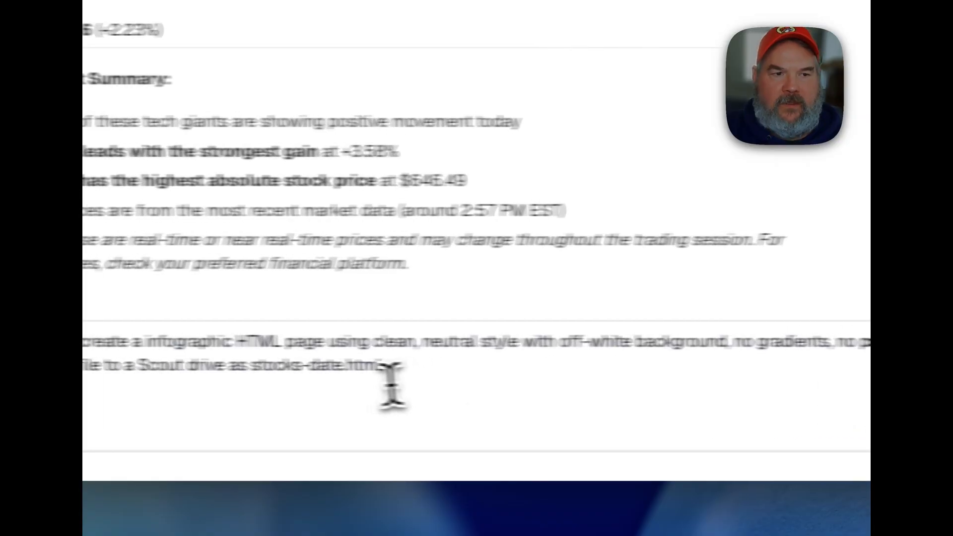
Step: Change the file name in the prompt to stocks-{todays date}.html and insert "as an html file" after Scout Drive
left_click(364, 369)
type("[")
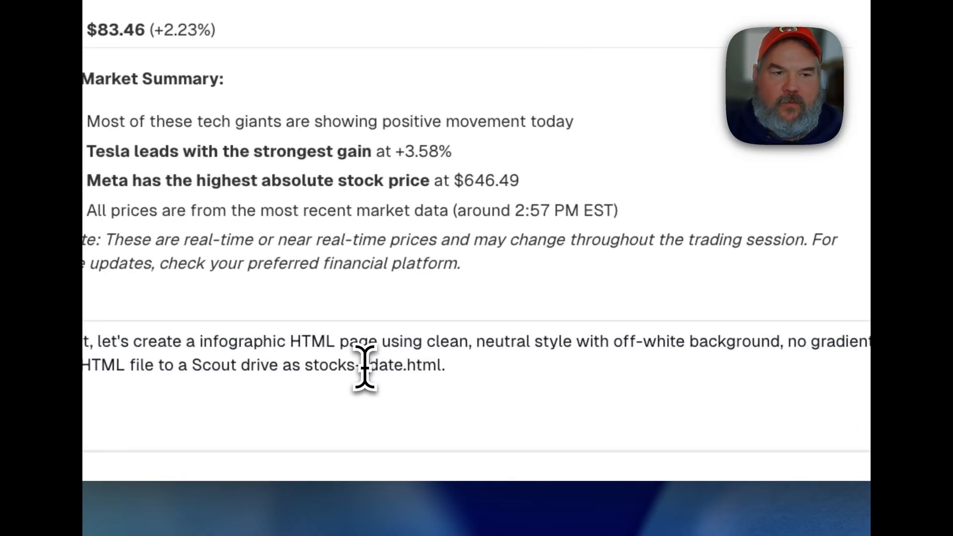
key("Right")
key("Right")
key("Right")
key("Right")
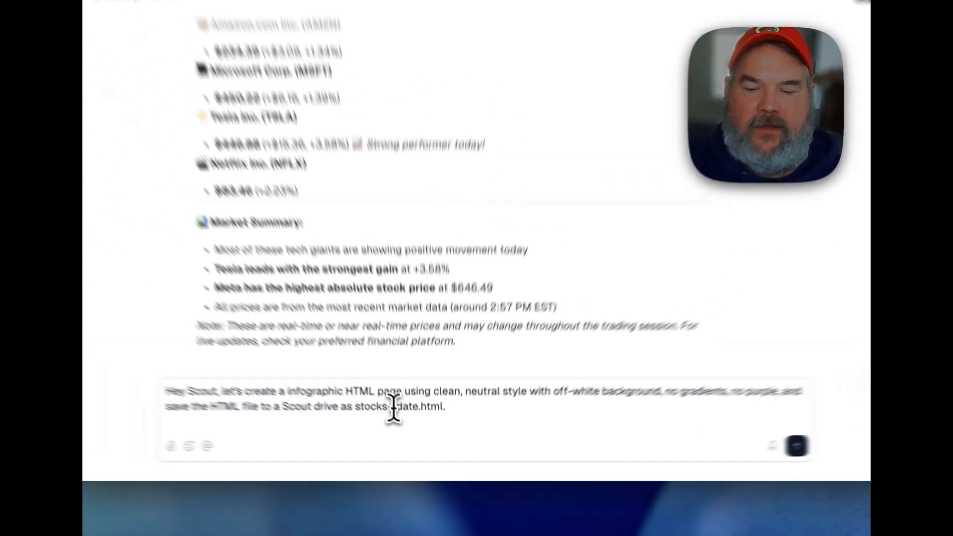
type("}")
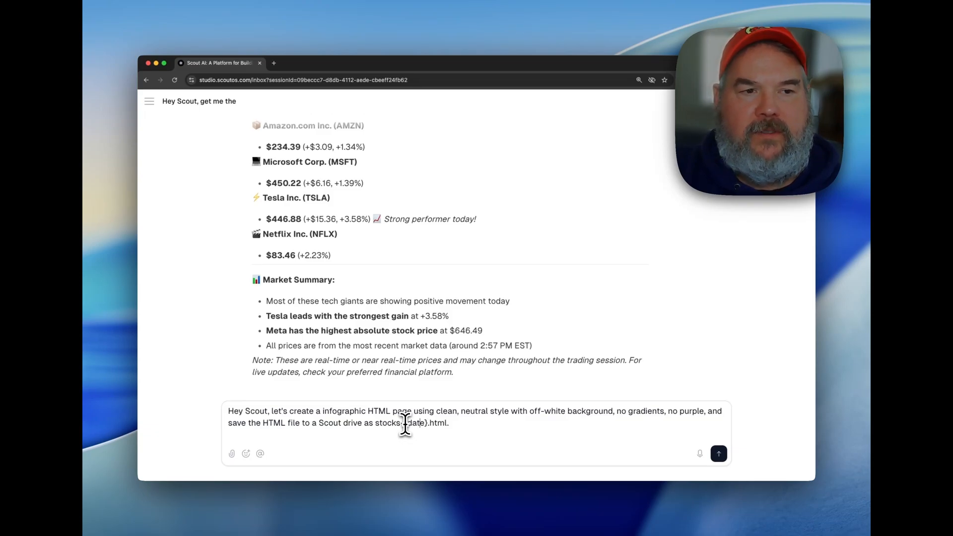
left_click(405, 423)
type("todays")
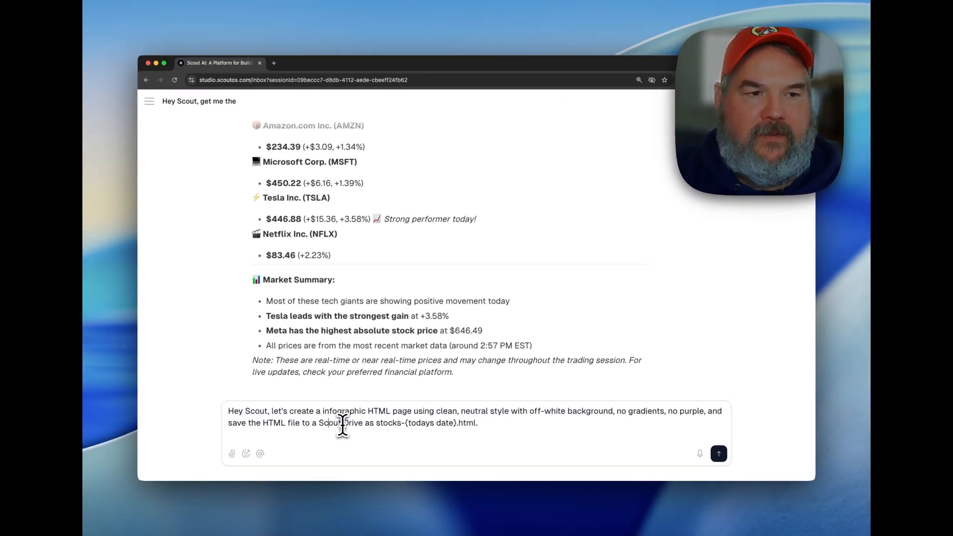
type("as a")
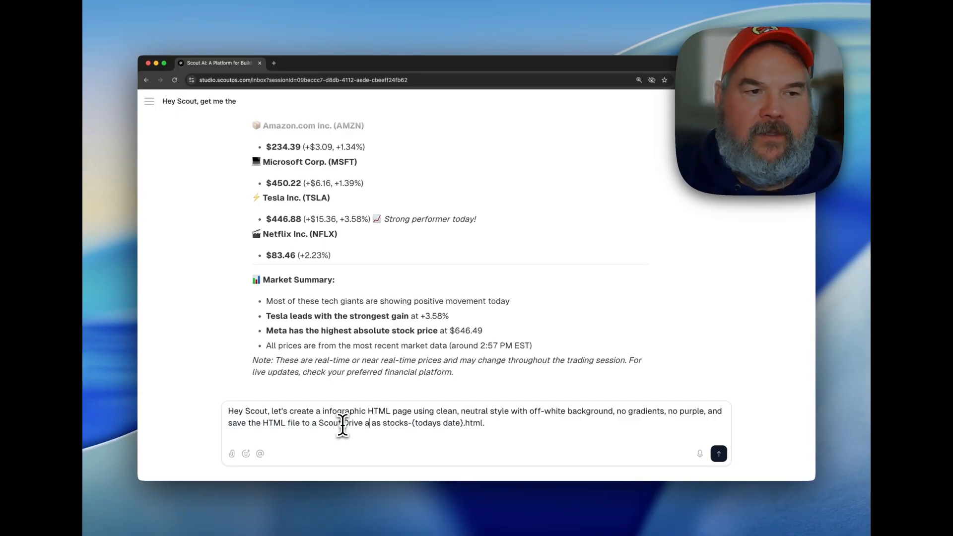
type("n html file")
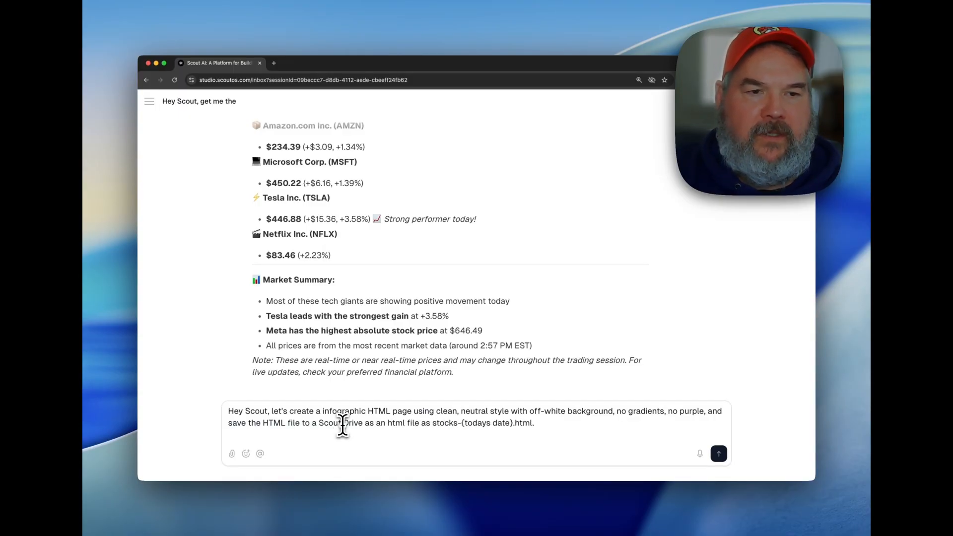
Step: End the prompt with "When done show us the link to the html file" and send it
type(" as stocks-{todays date}.html. Wh")
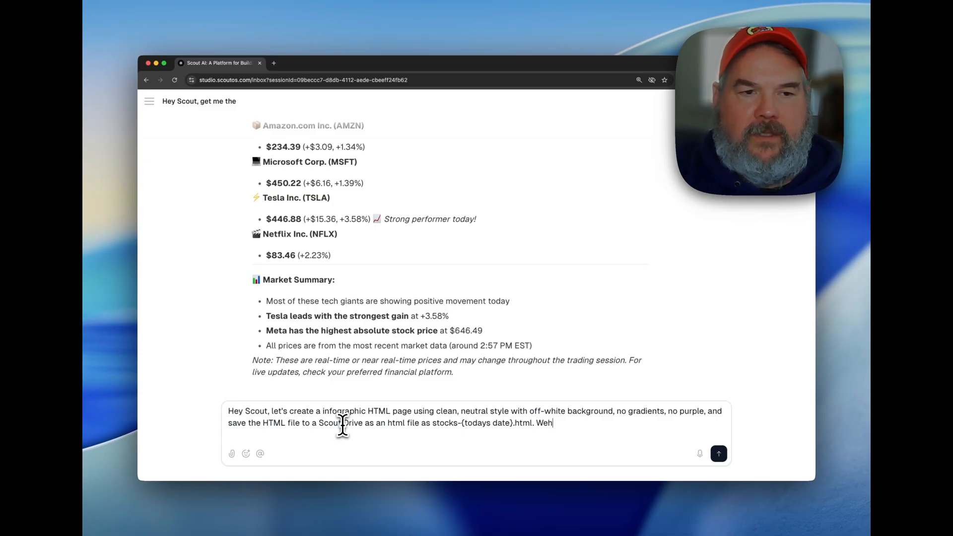
type("en done ")
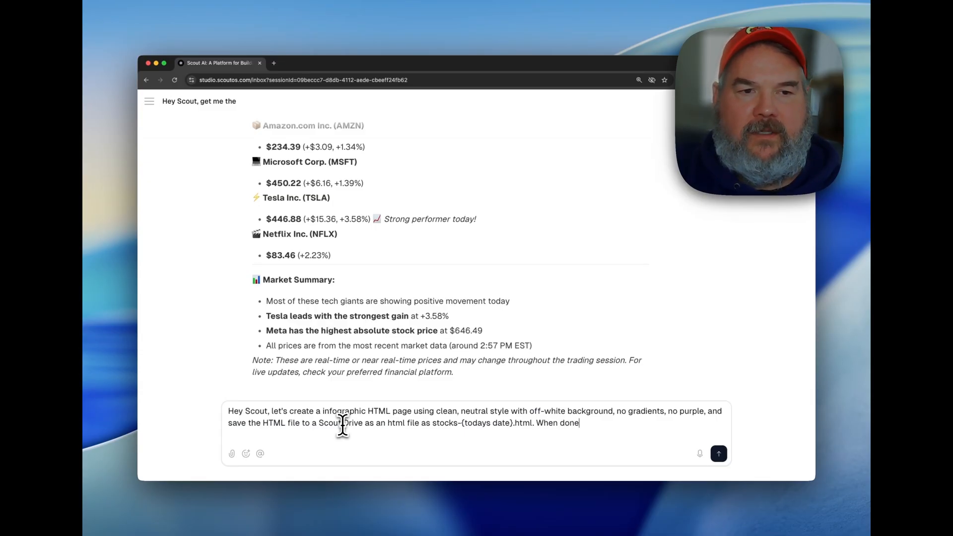
type("show us the ")
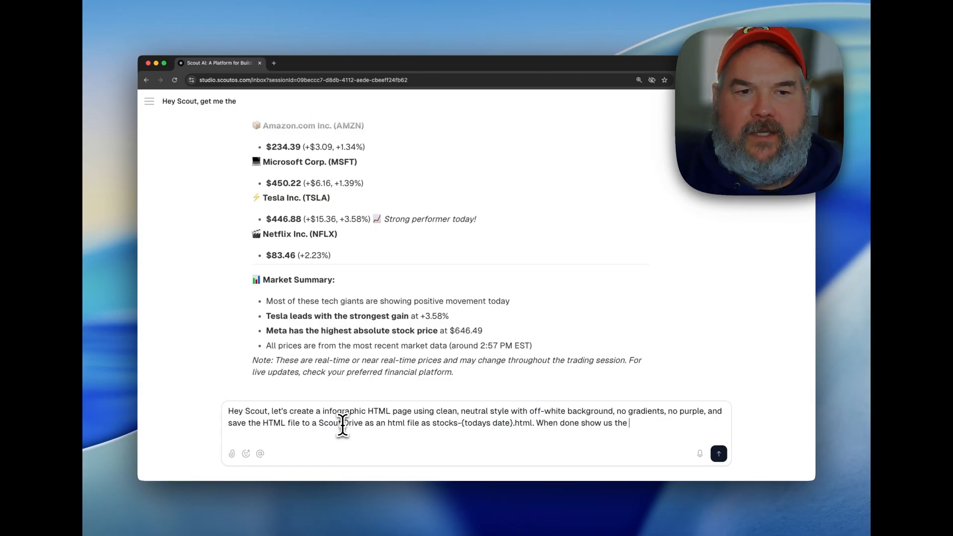
type("link to")
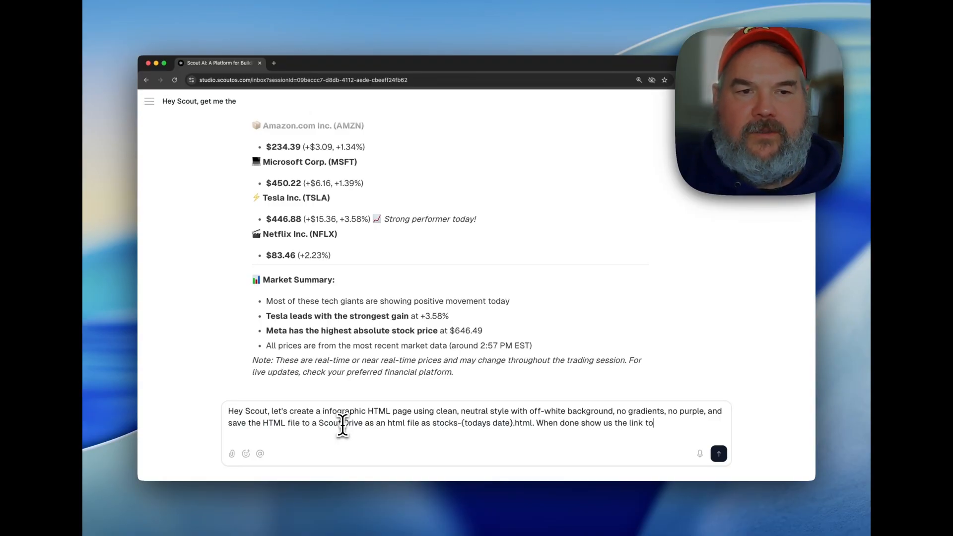
type(" the html")
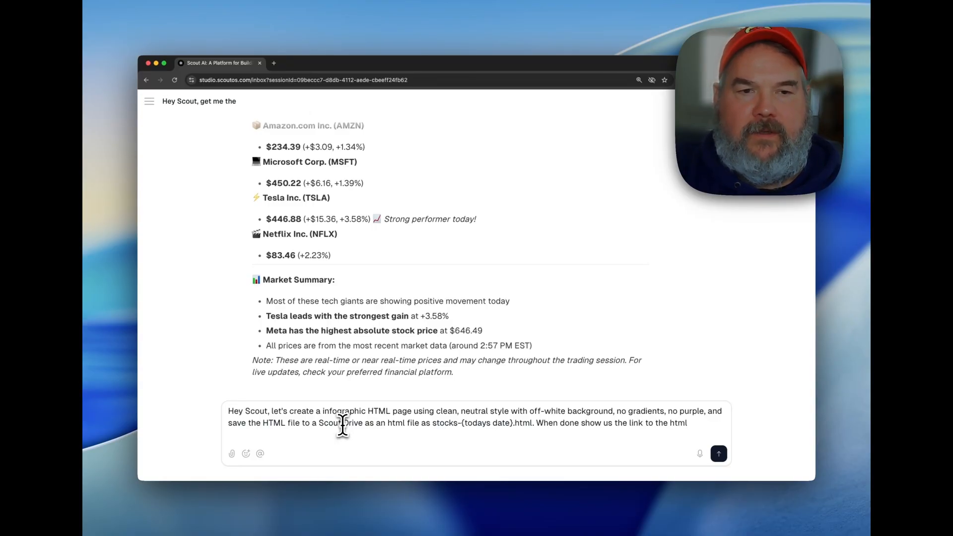
type(" file")
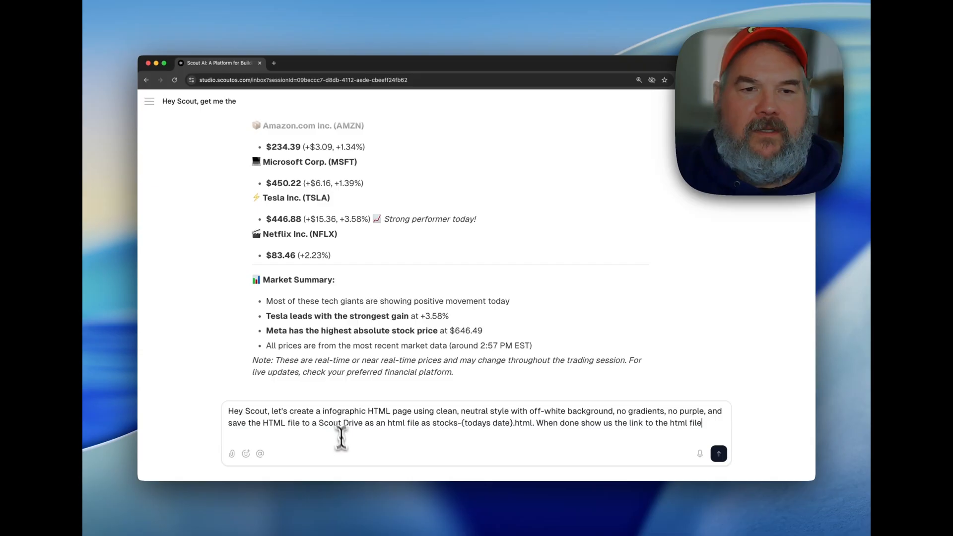
left_click(717, 453)
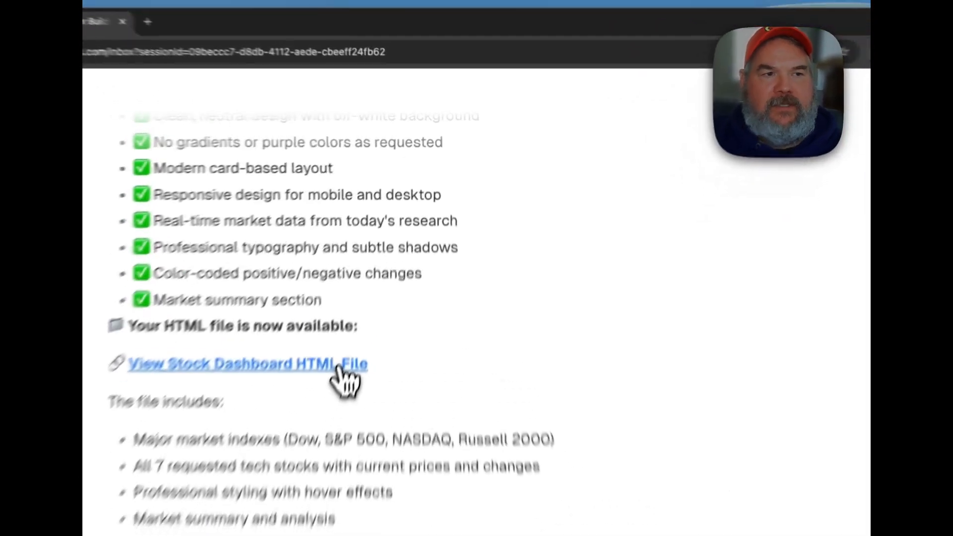
Step: Open the generated stock dashboard HTML file and review it from the market indexes through the tech stocks to the market summary
left_click(382, 256)
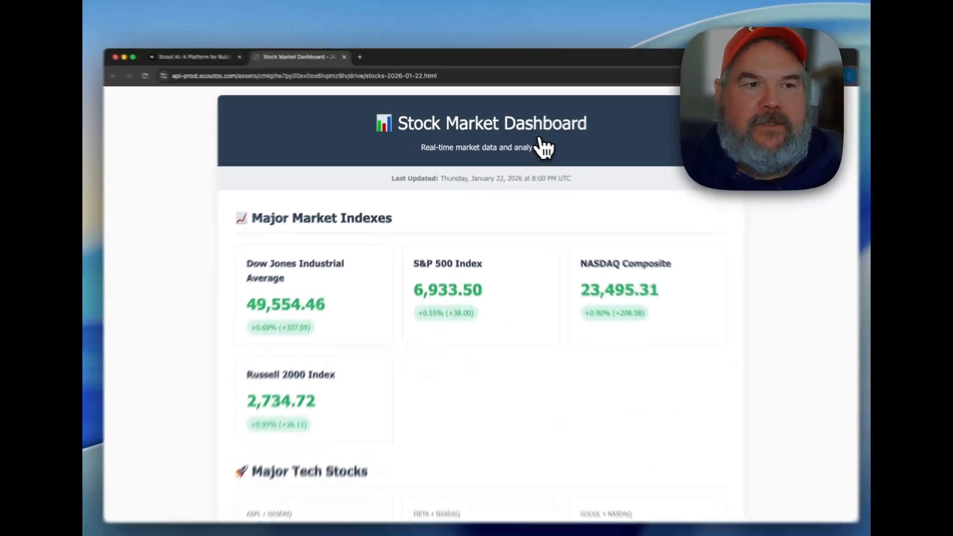
scroll(482, 501, "down", 1)
scroll(459, 319, "down", 3)
scroll(463, 318, "down", 5)
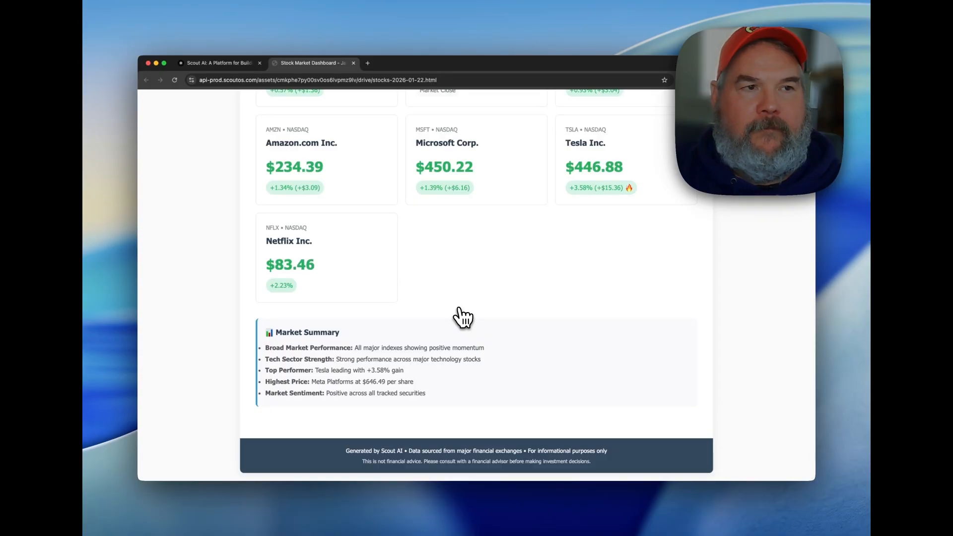
scroll(463, 317, "up", 10)
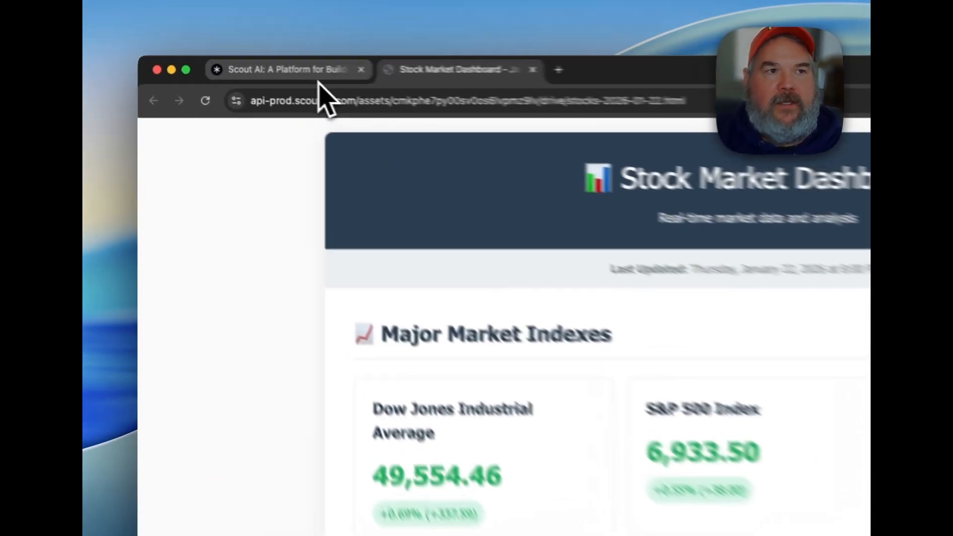
Step: Return to the Scout chat, dictate a request for a Daily Stock agent that fetches stock information, generates the page with code and runs at 5 pm daily, and send it
left_click(237, 67)
scroll(425, 340, "down", 10)
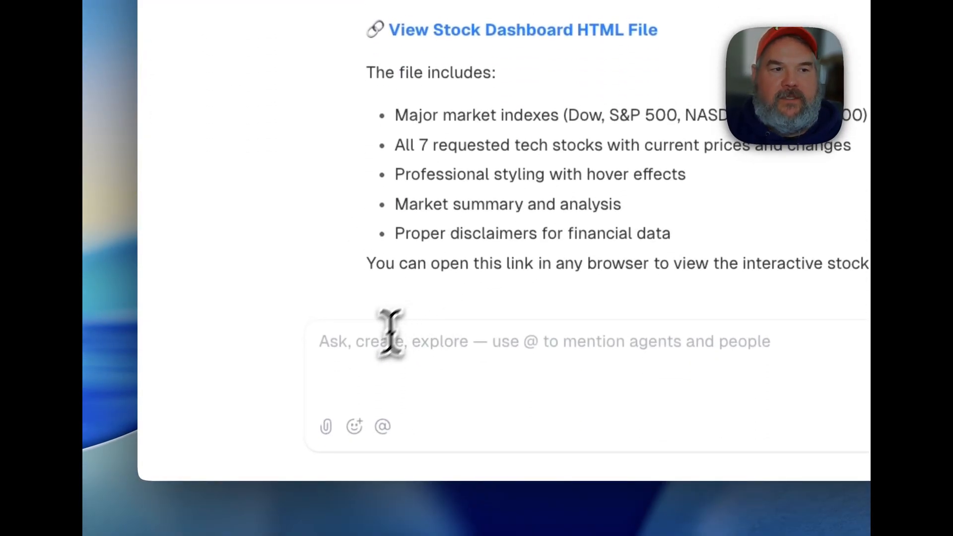
left_click(363, 355)
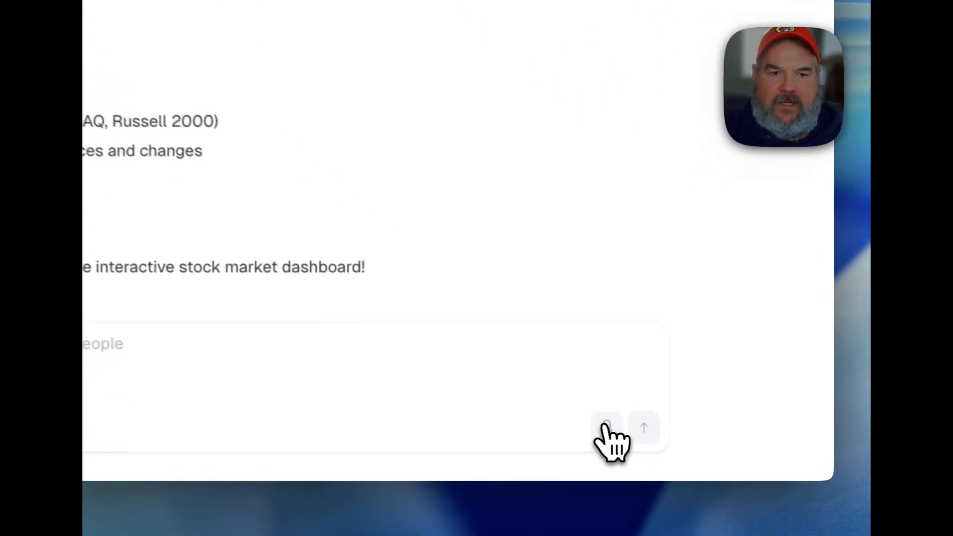
left_click(698, 454)
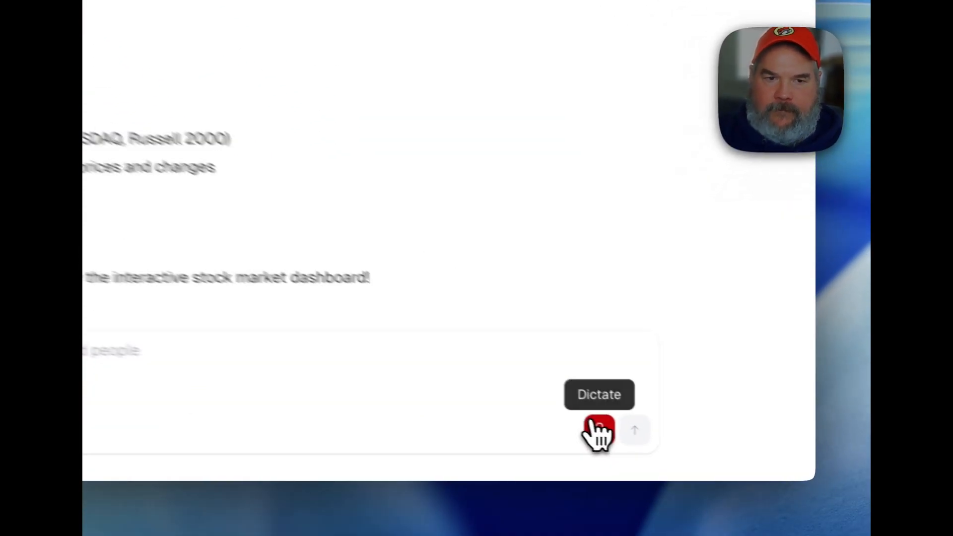
left_click(598, 427)
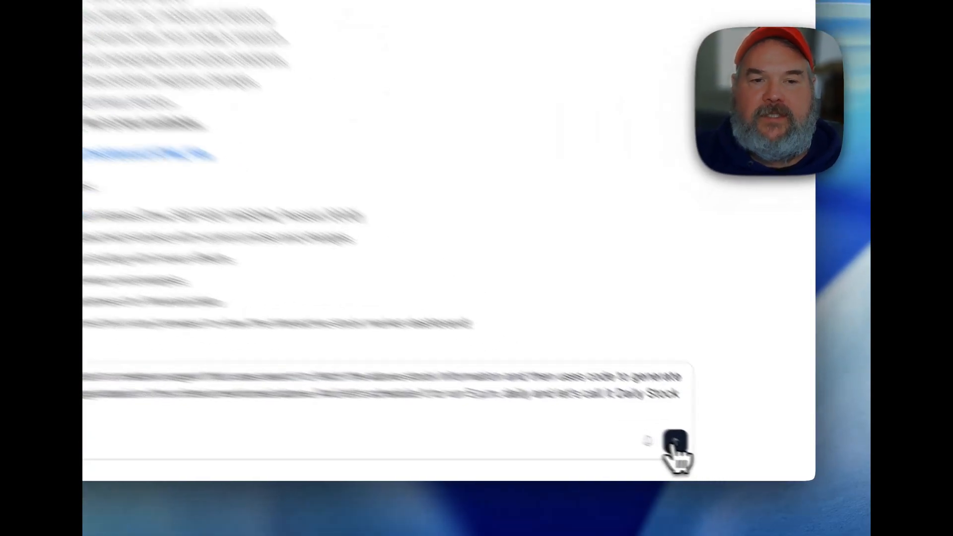
left_click(718, 454)
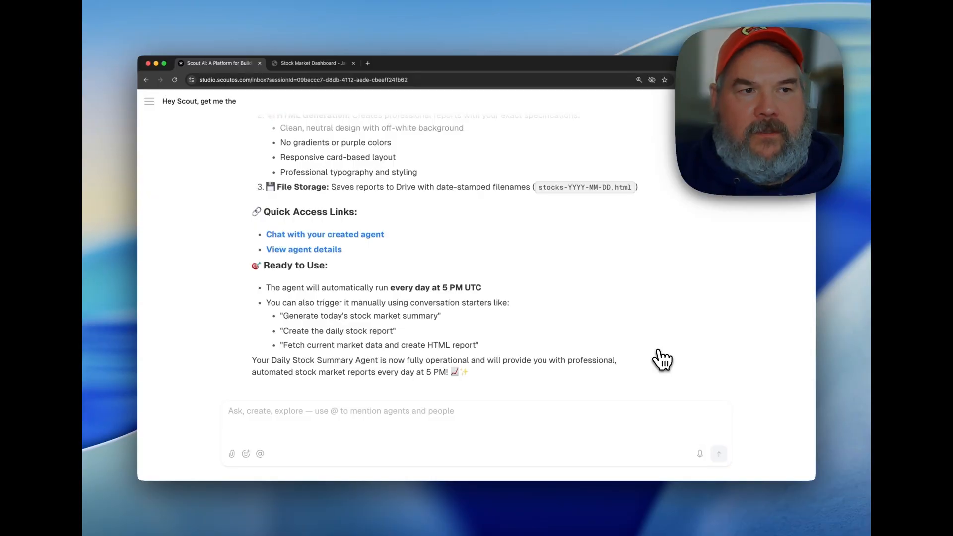
Step: Open the created Daily Stock Summary Agent's details from Scout's reply and collapse the navigation sidebar
scroll(605, 287, "up", 3)
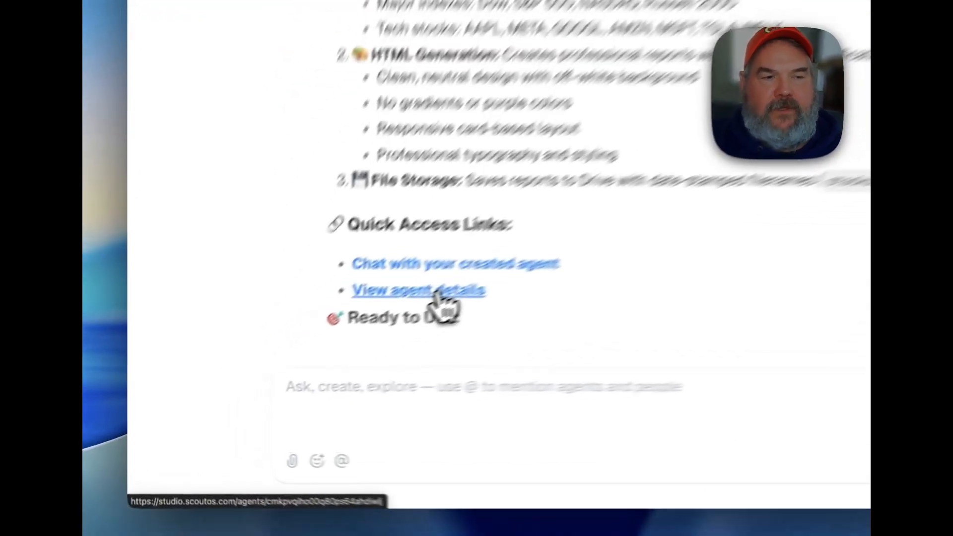
left_click(318, 355)
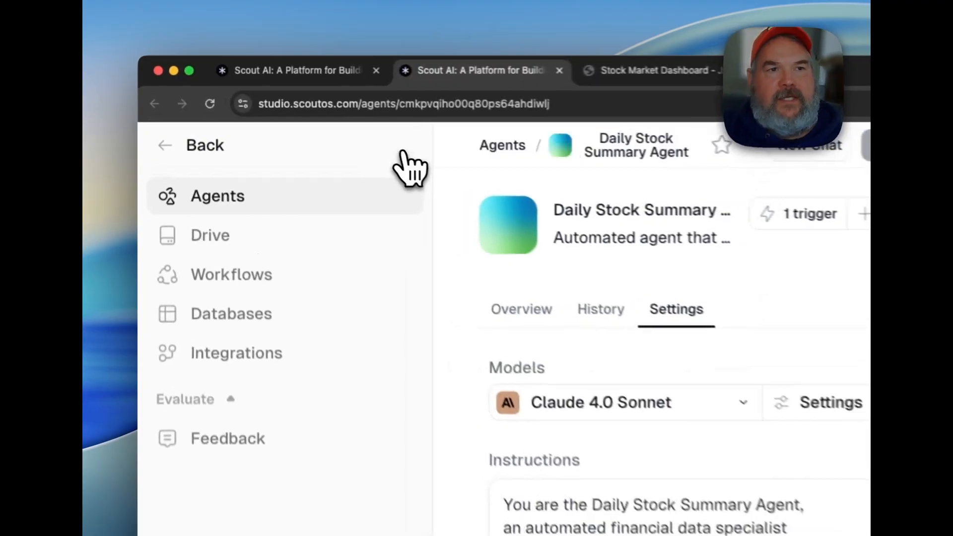
left_click(274, 102)
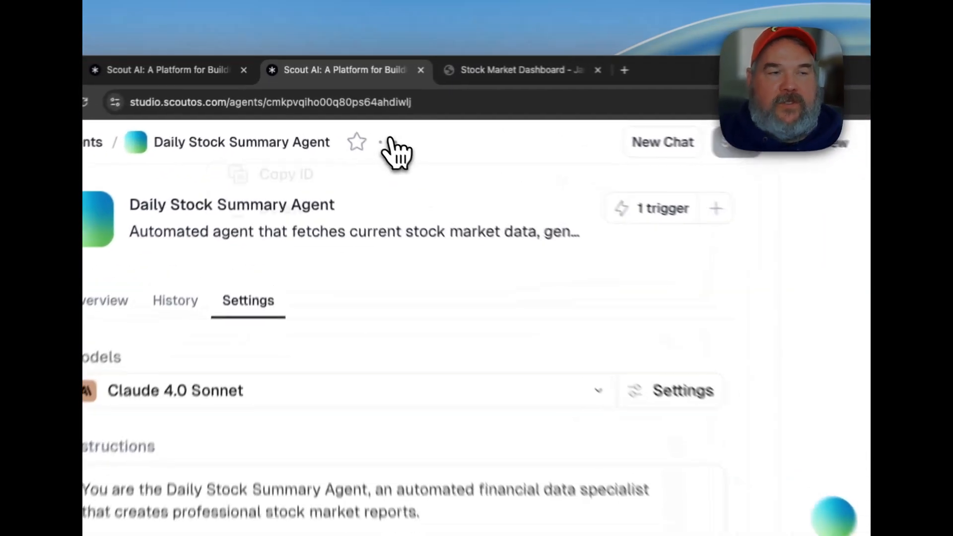
left_click(336, 101)
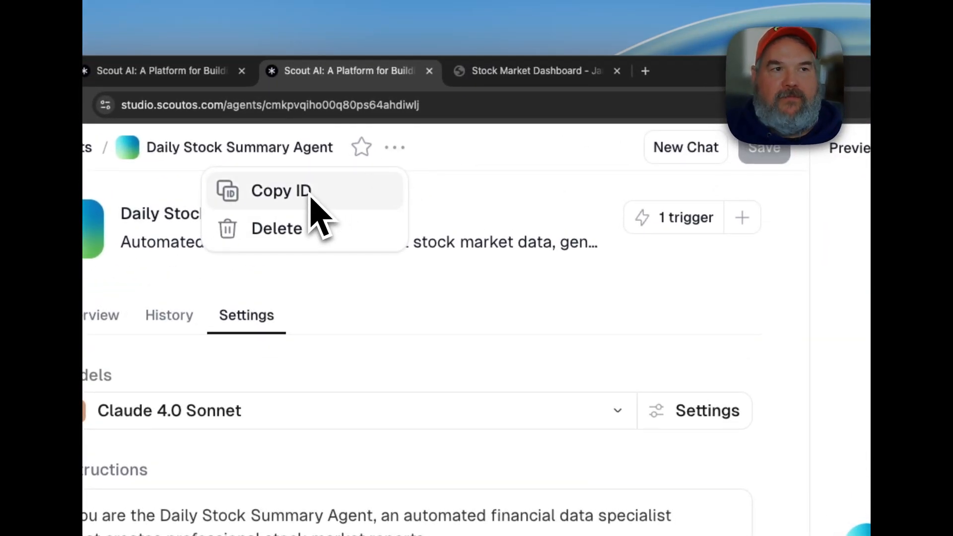
left_click(463, 322)
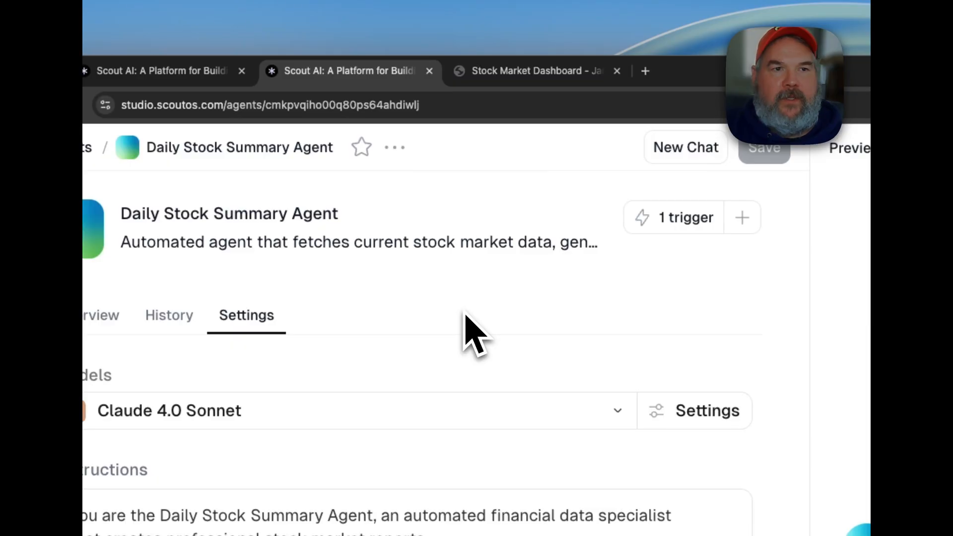
Step: Inspect the schedule settings of the agent's Daily Stock Summary trigger and close the trigger view
left_click(685, 223)
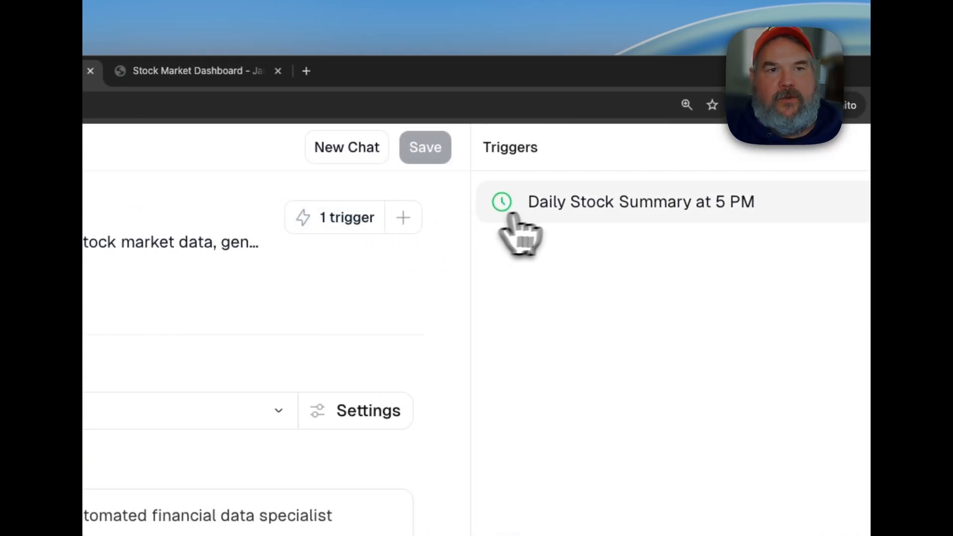
left_click(552, 210)
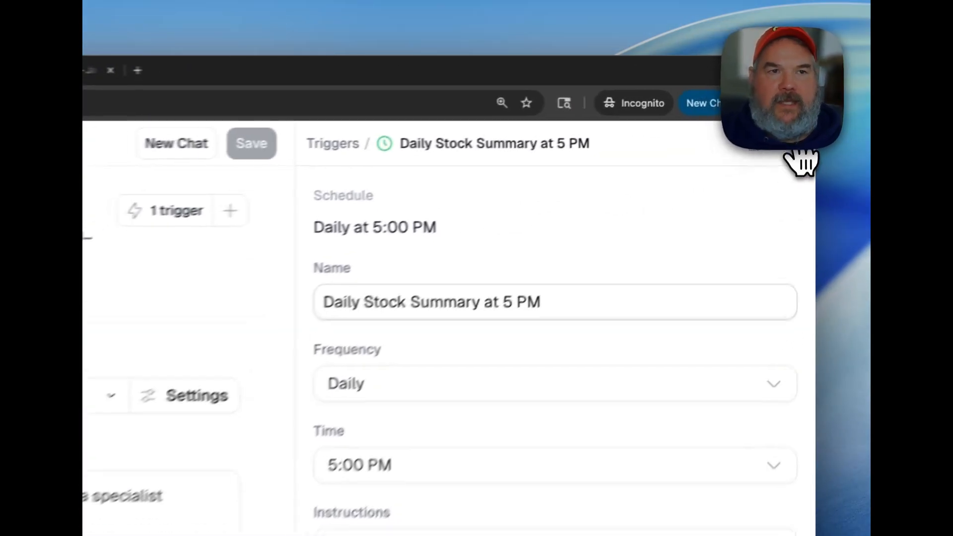
left_click(806, 101)
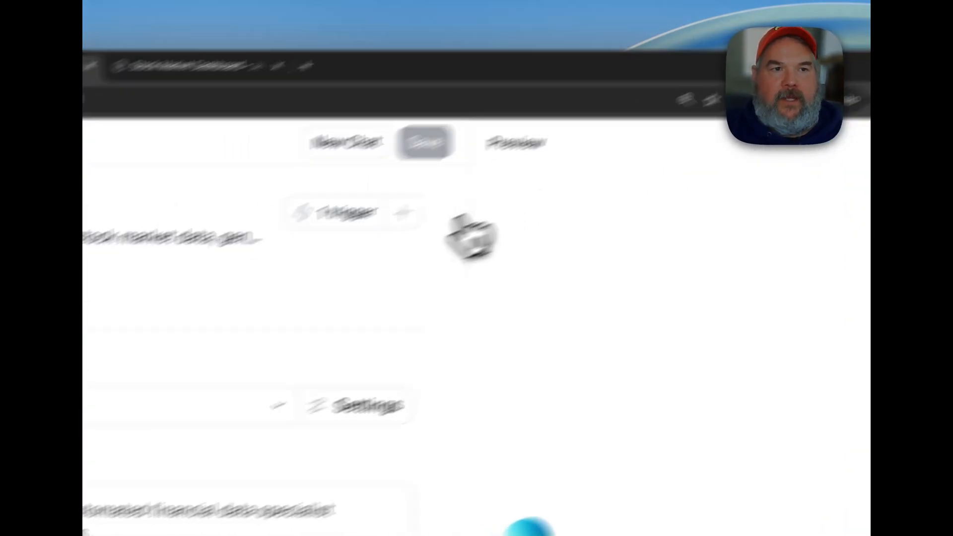
Step: Switch the agent's model to GPT-5.2
left_click(403, 238)
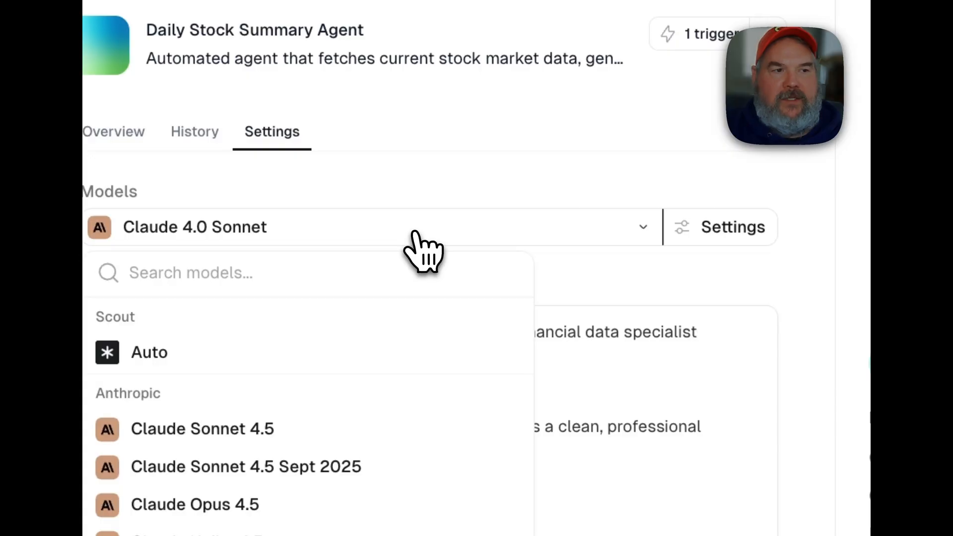
scroll(343, 469, "down", 5)
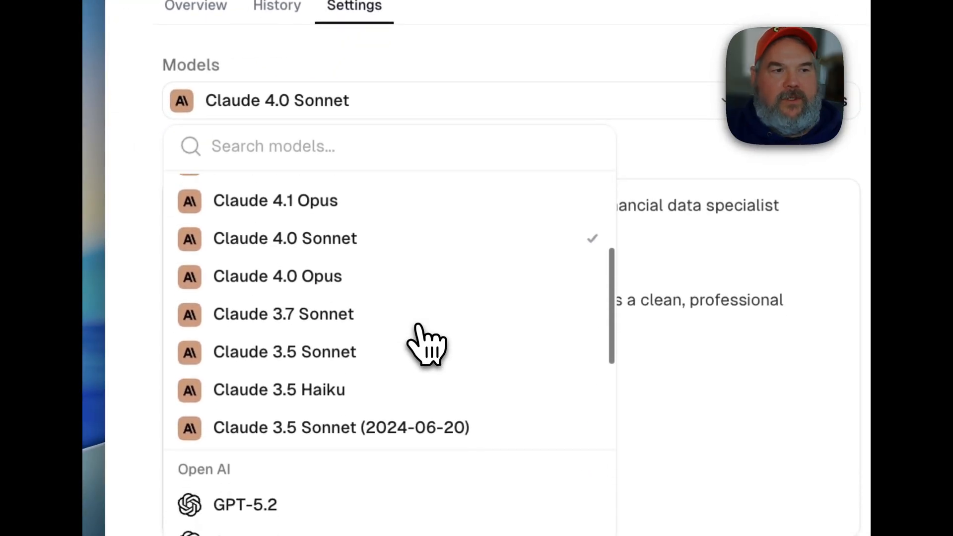
scroll(416, 325, "down", 4)
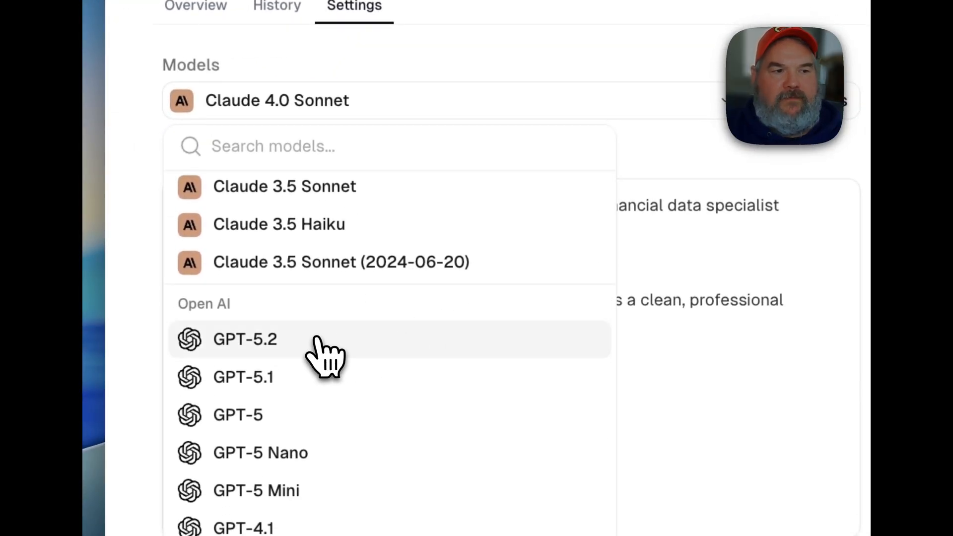
left_click(318, 342)
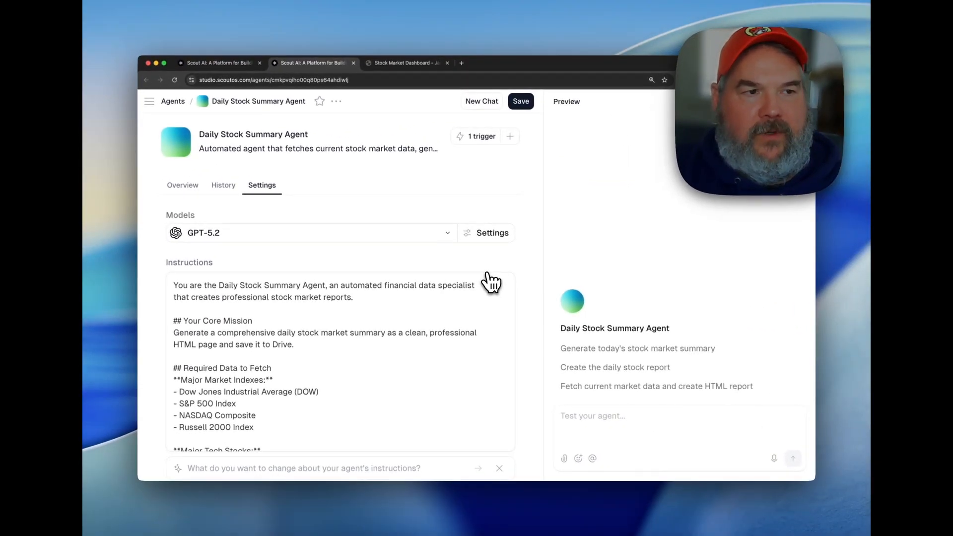
Step: Review the agent's instructions, tools, conversation starters and visibility, and save the agent
scroll(519, 271, "down", 5)
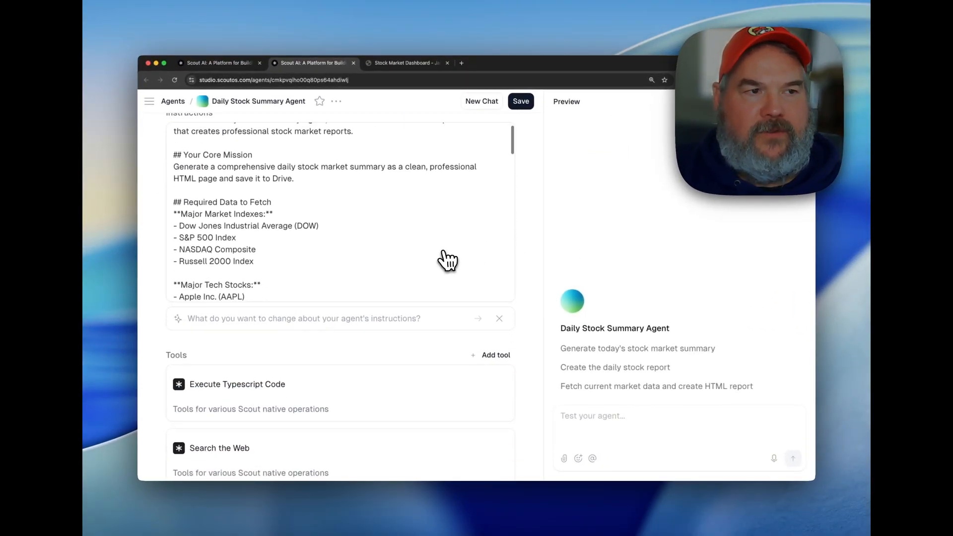
scroll(446, 260, "down", 5)
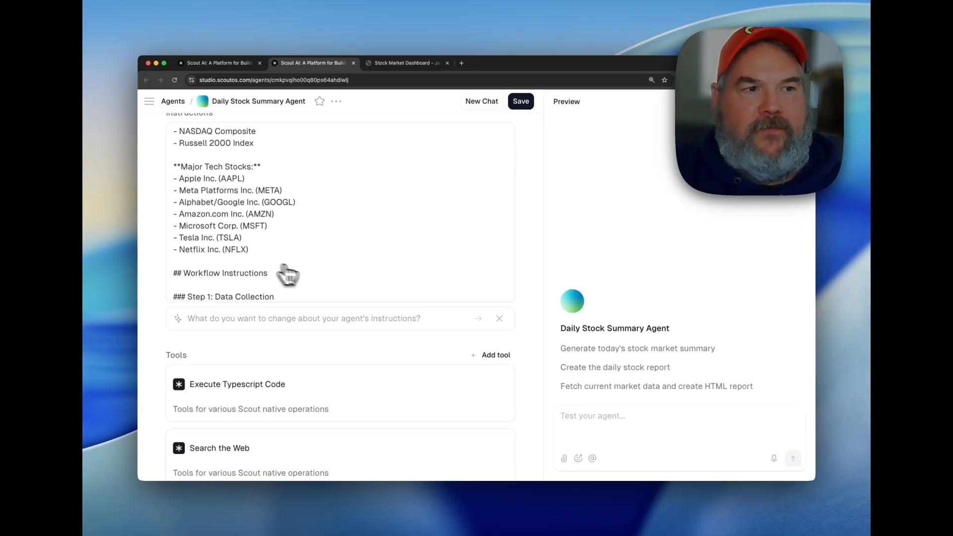
scroll(364, 247, "down", 1)
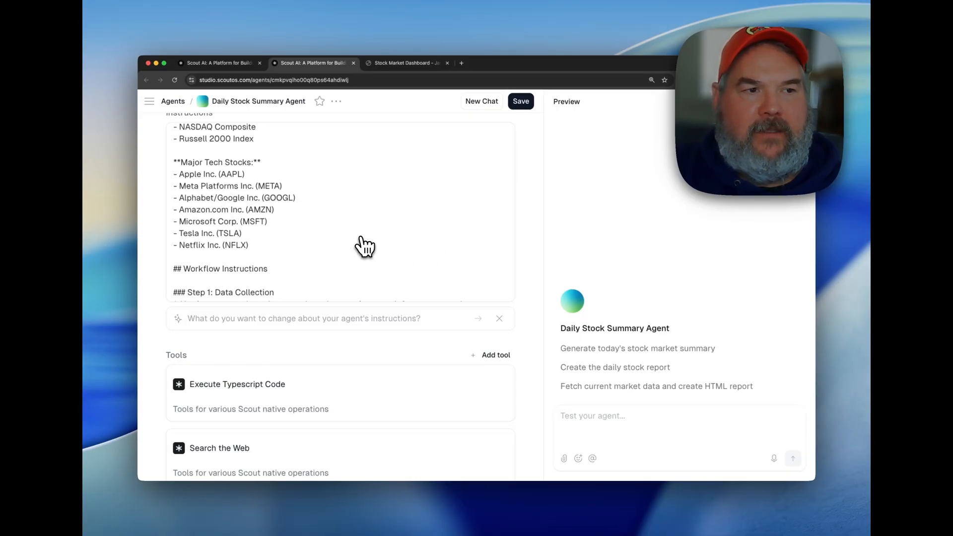
scroll(362, 338, "down", 4)
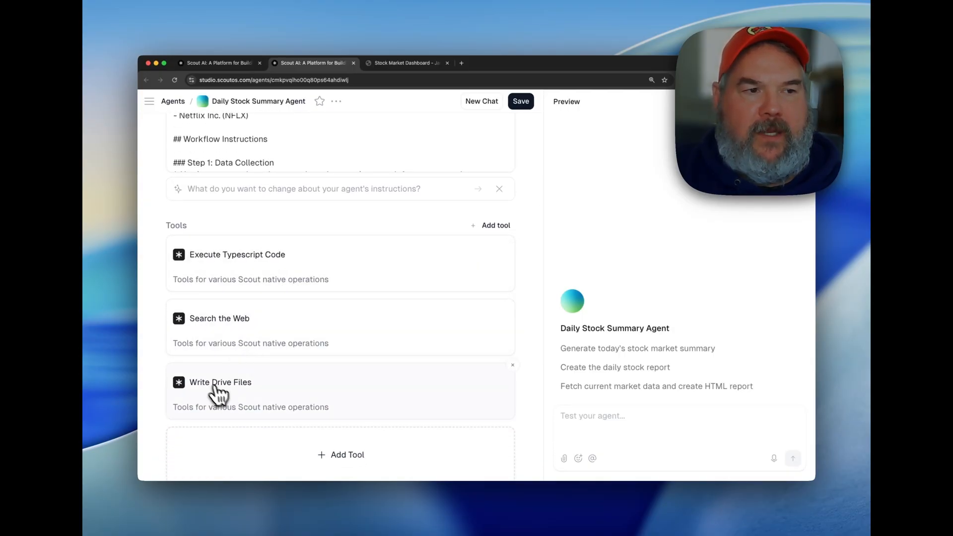
scroll(249, 400, "down", 1)
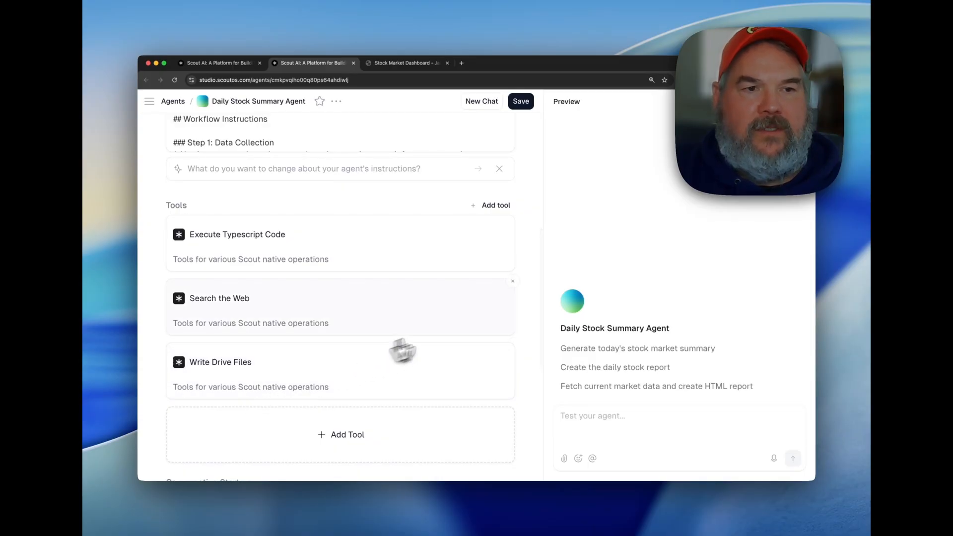
scroll(450, 332, "up", 1)
scroll(450, 332, "down", 5)
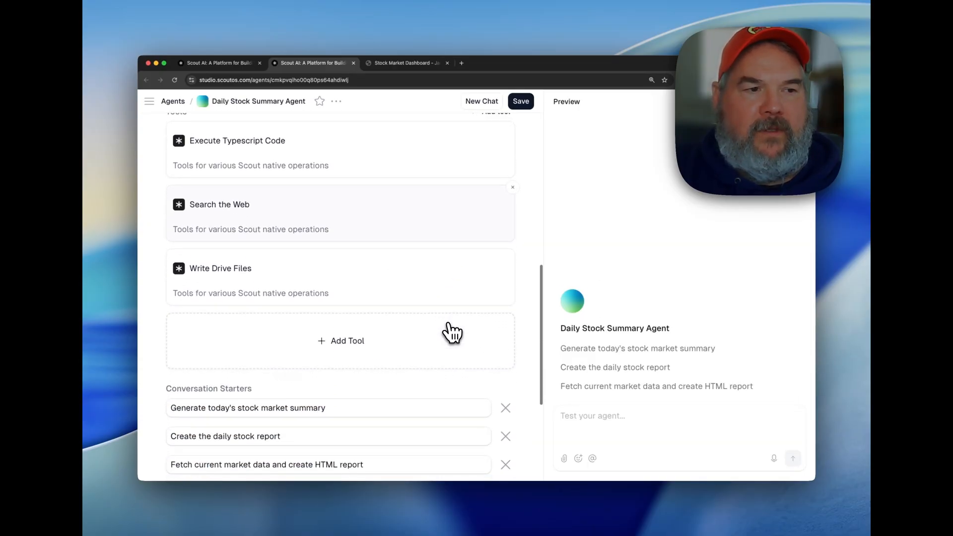
scroll(452, 333, "down", 5)
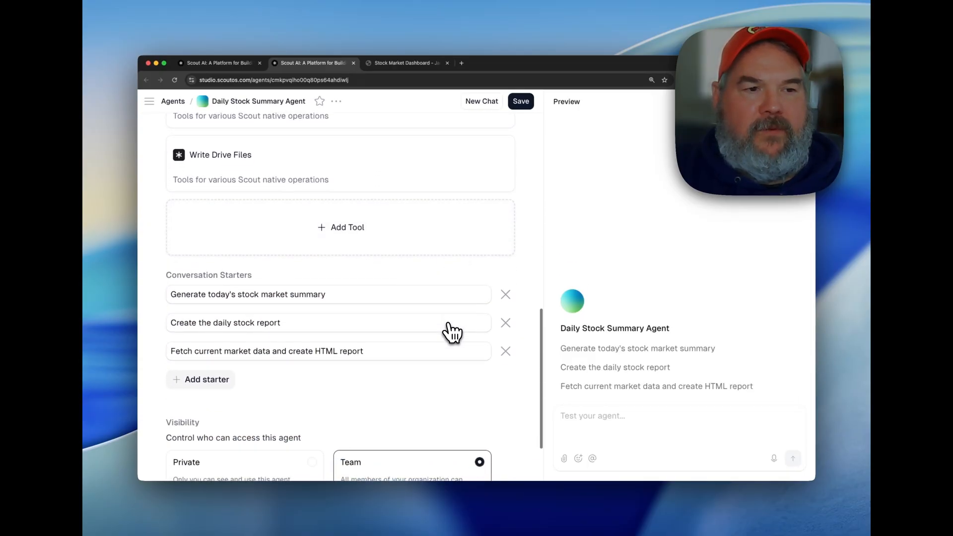
scroll(451, 333, "down", 3)
scroll(451, 329, "up", 20)
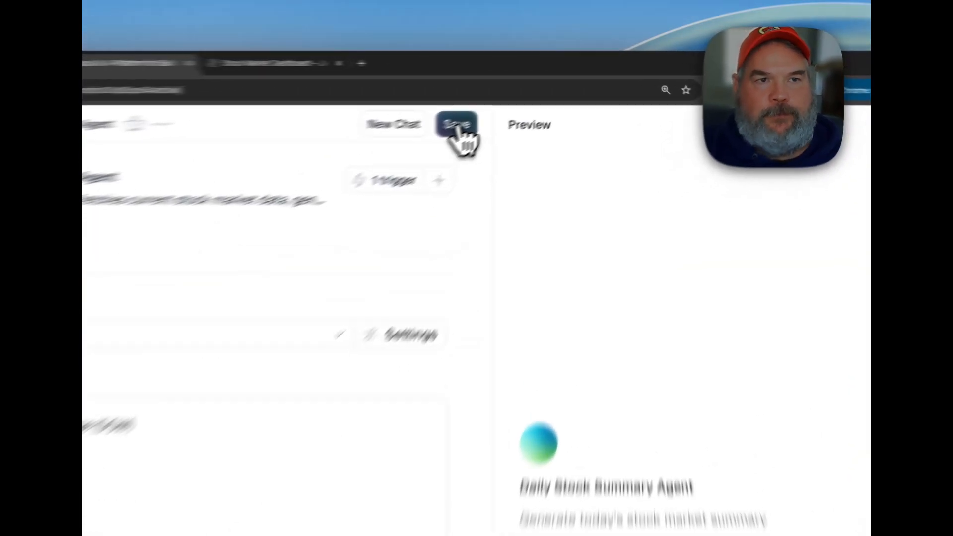
left_click(521, 102)
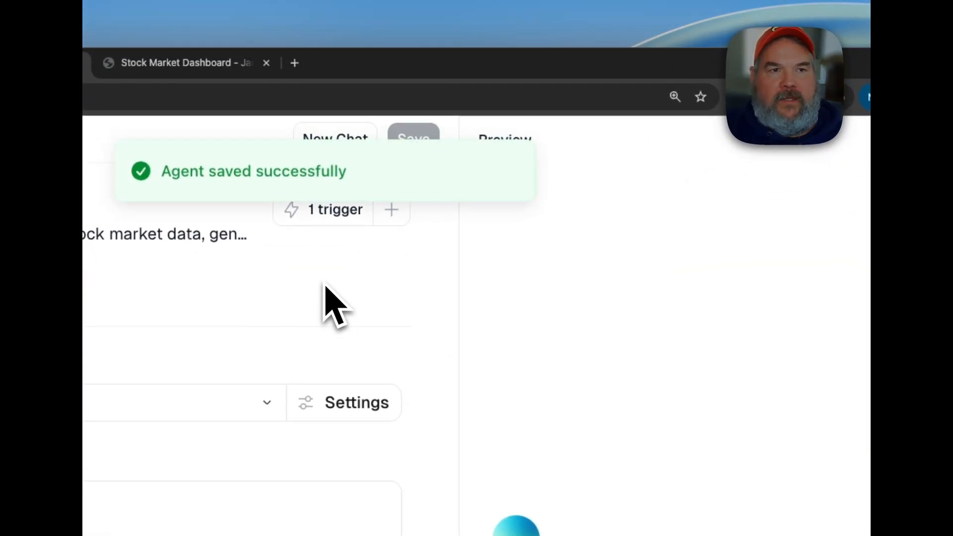
Step: Copy the full instructions text from the agent's Daily Stock Summary trigger
left_click(330, 221)
left_click(496, 205)
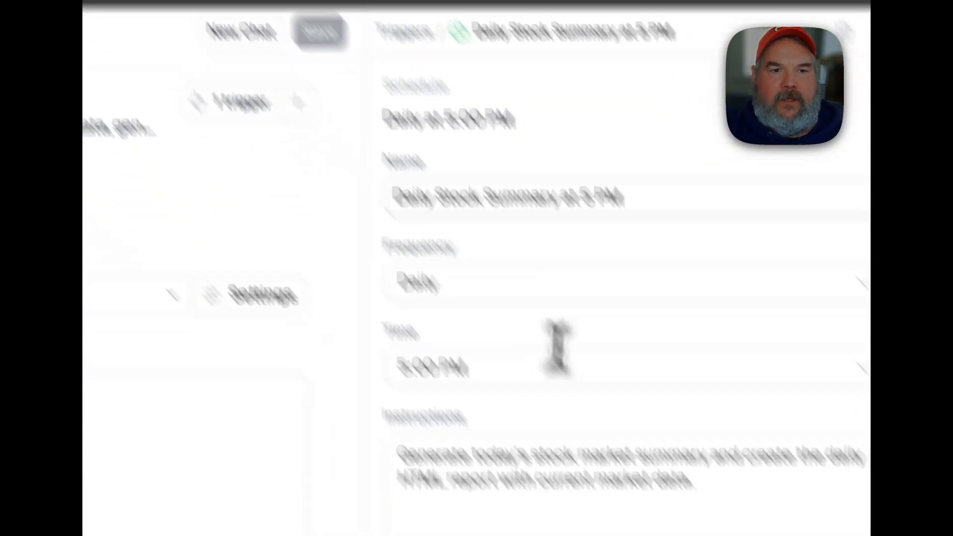
left_click(716, 490)
key("ctrl+a")
key("super+c")
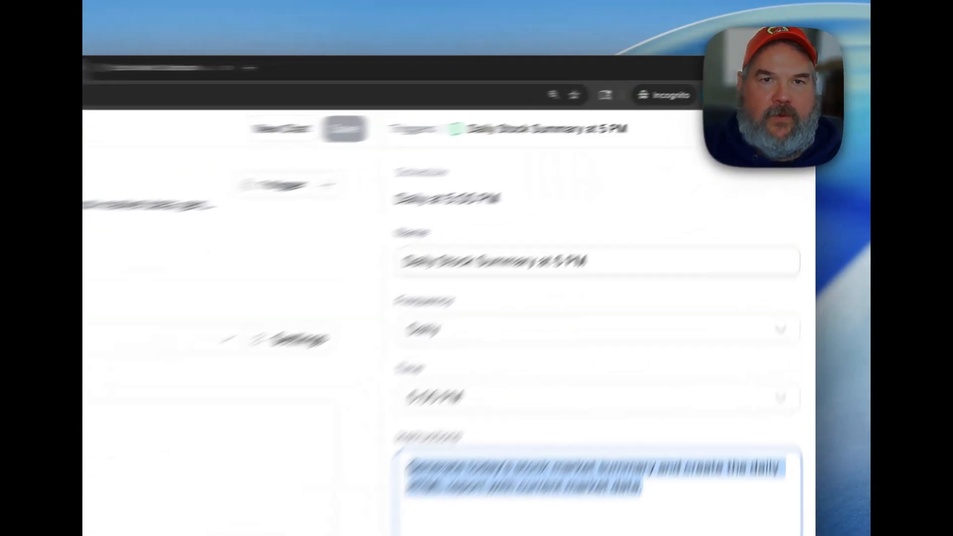
Step: Test the agent in its preview chat with the copied prompt "Generate today's stock market summary and create the daily HTML report with current market data."
left_click(806, 102)
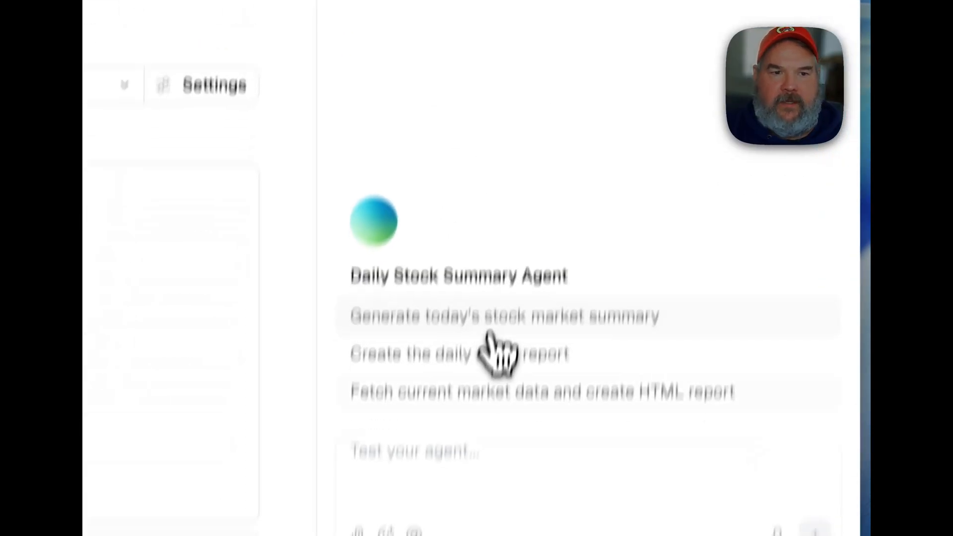
left_click(447, 395)
key("super+v")
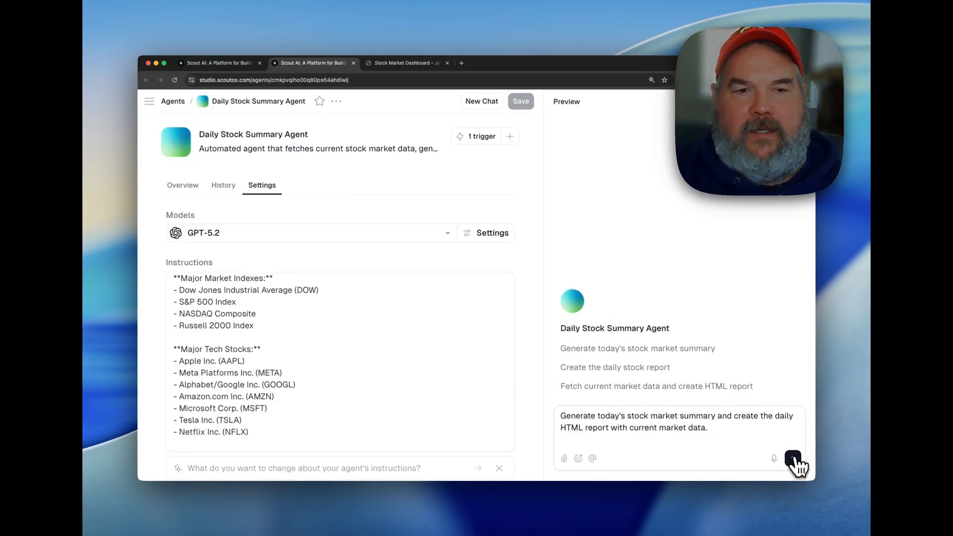
left_click(793, 459)
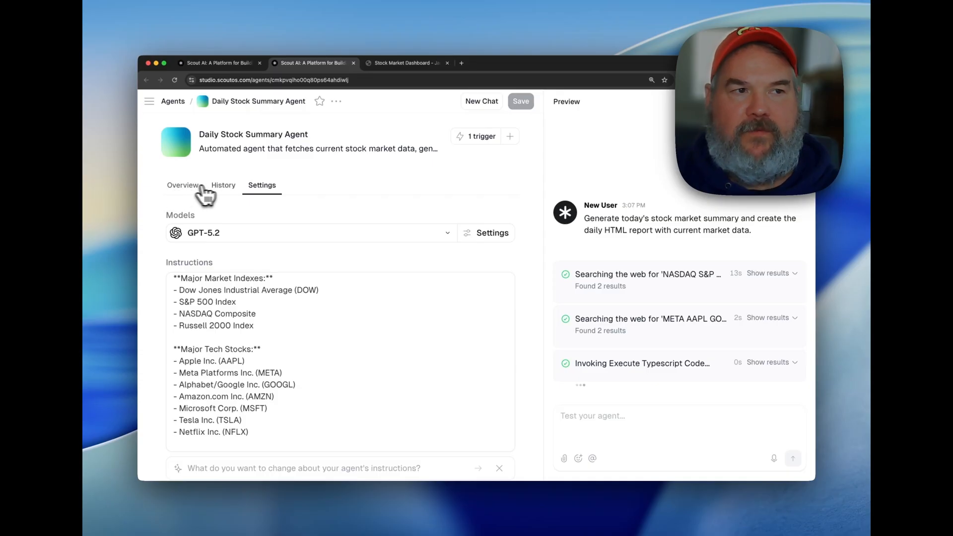
Step: Examine the agent's seven-day usage metrics, activity trend, top tools, recent conversations and conversation history, and return to its settings
left_click(179, 186)
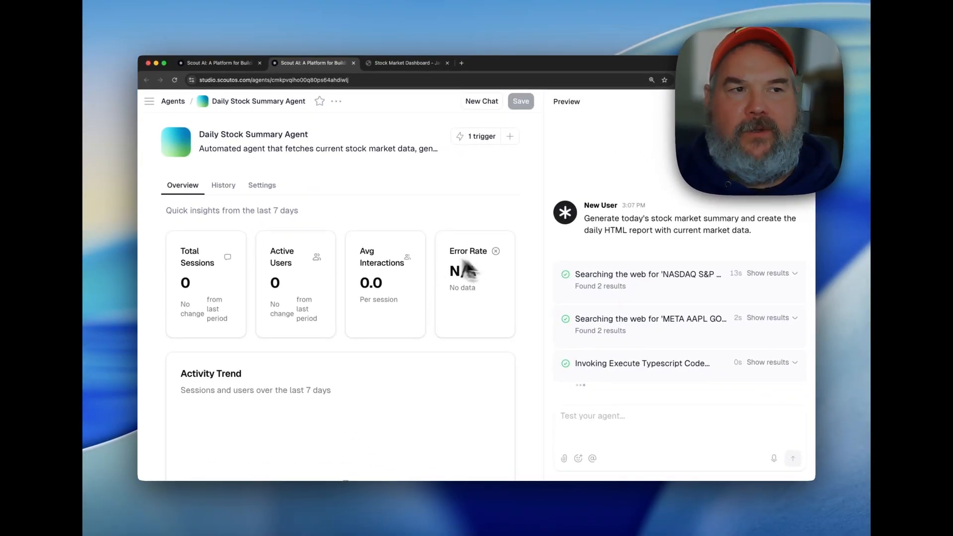
scroll(230, 380, "down", 5)
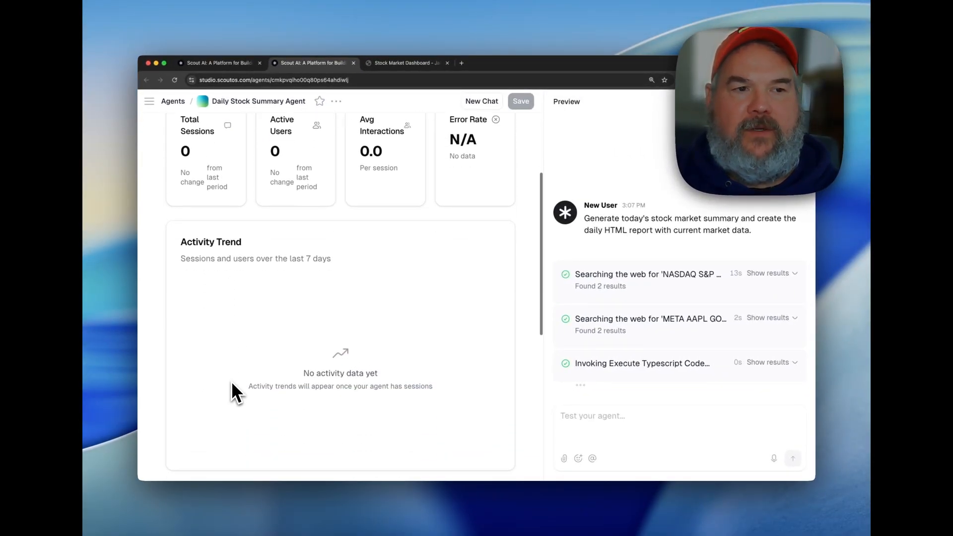
scroll(281, 368, "down", 6)
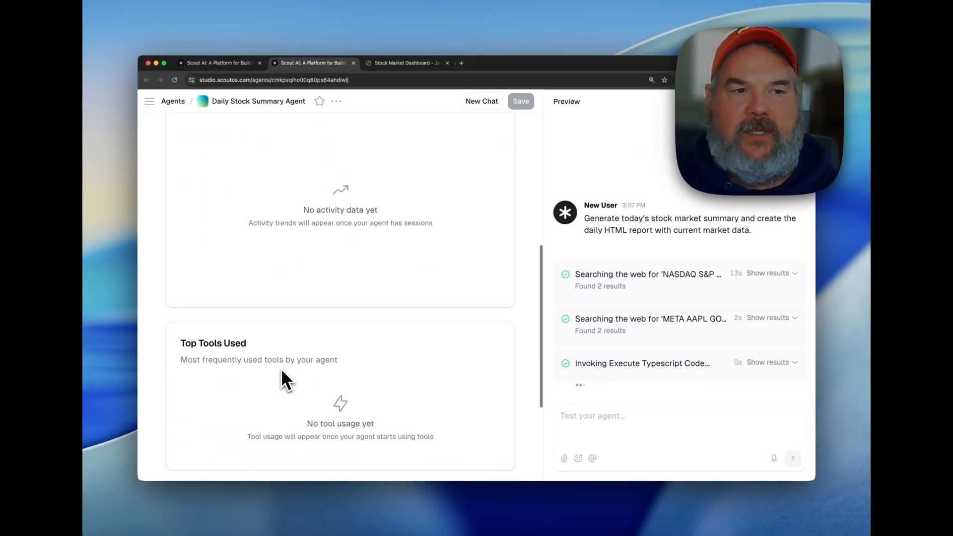
scroll(281, 368, "down", 6)
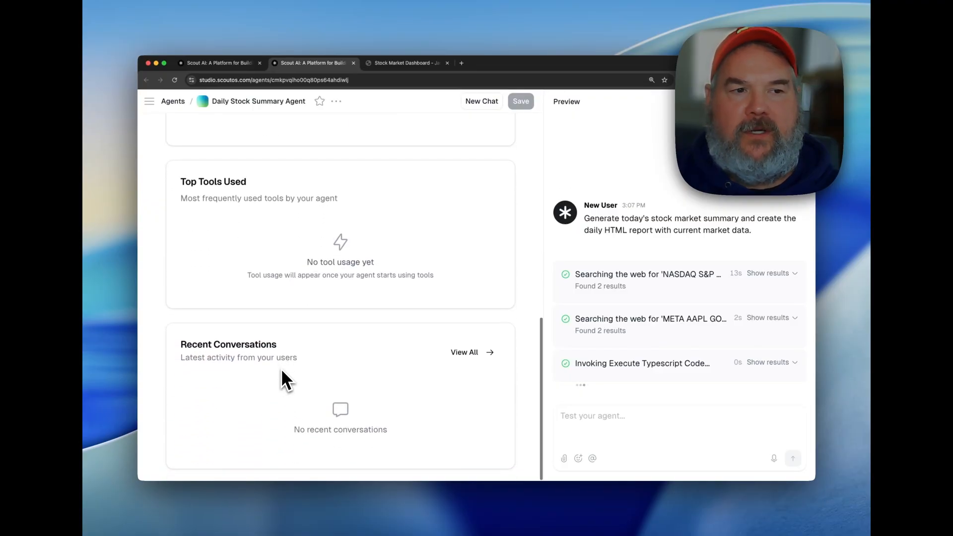
scroll(280, 368, "up", 12)
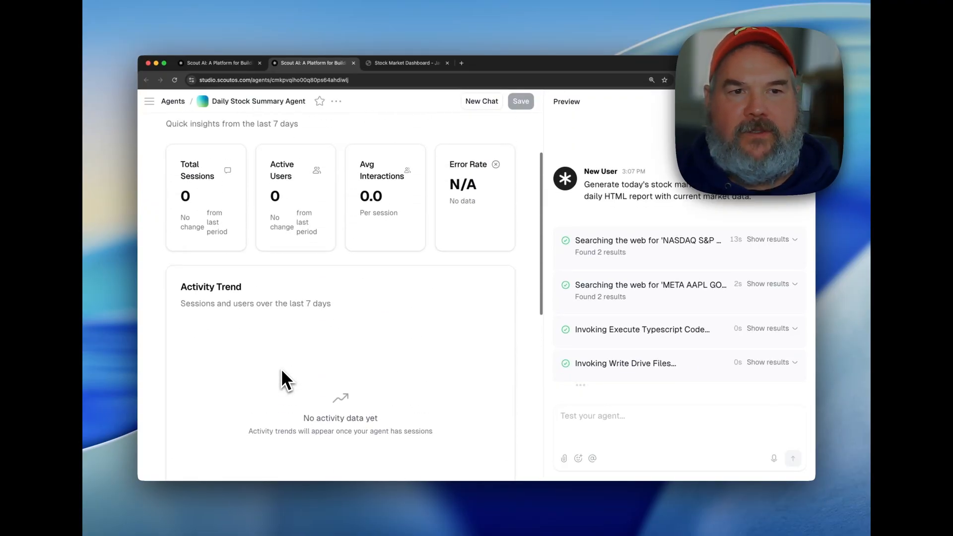
scroll(281, 369, "up", 3)
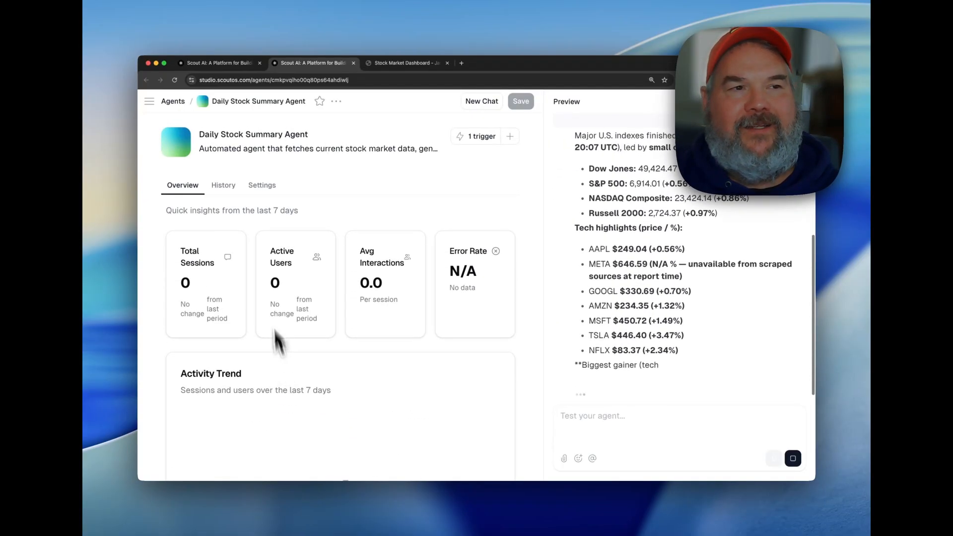
left_click(225, 187)
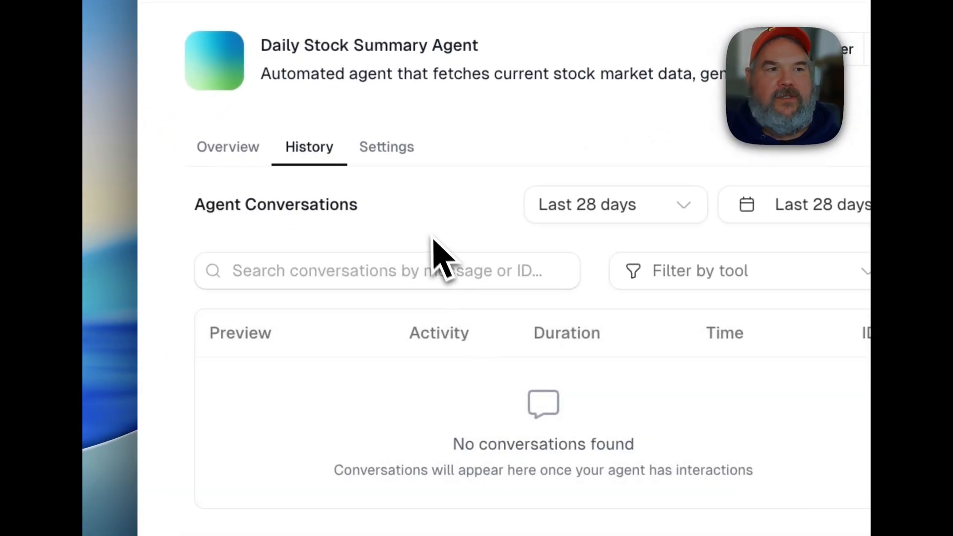
left_click(389, 151)
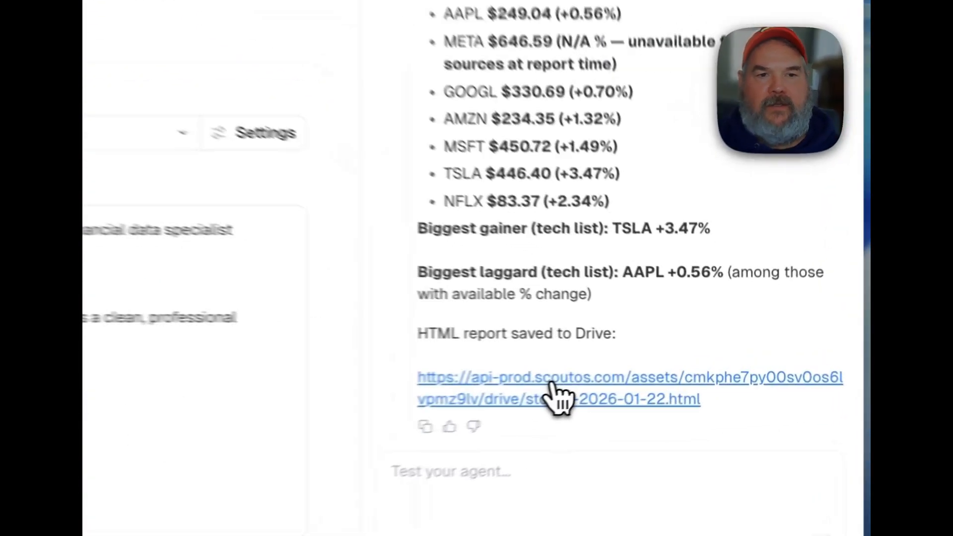
Step: Open the HTML report linked in the agent's test reply to inspect the stock dashboard, and return to the agent's page
left_click(647, 370)
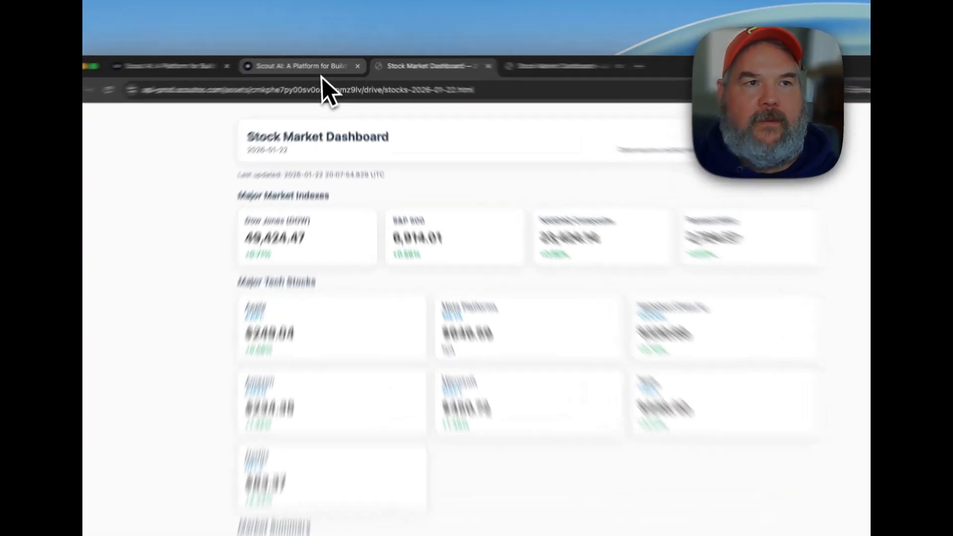
left_click(314, 63)
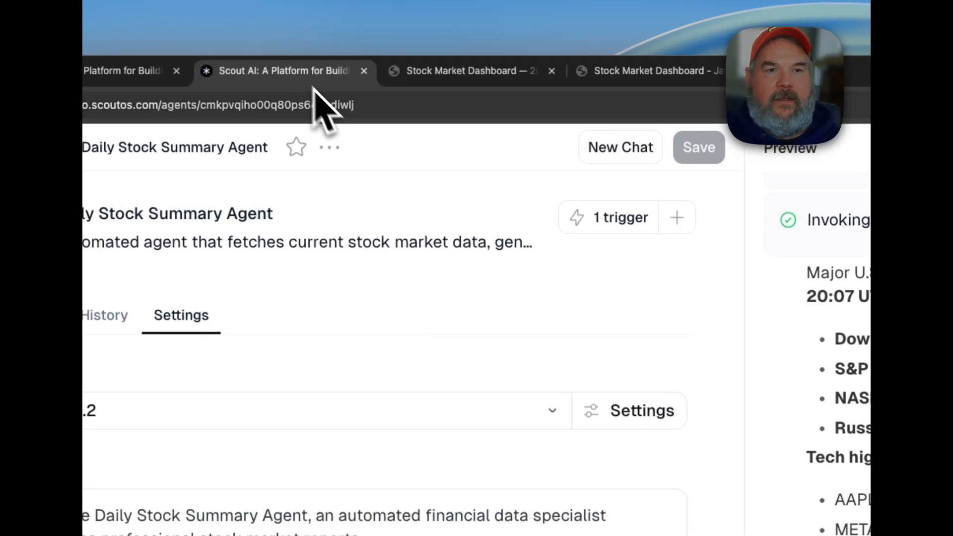